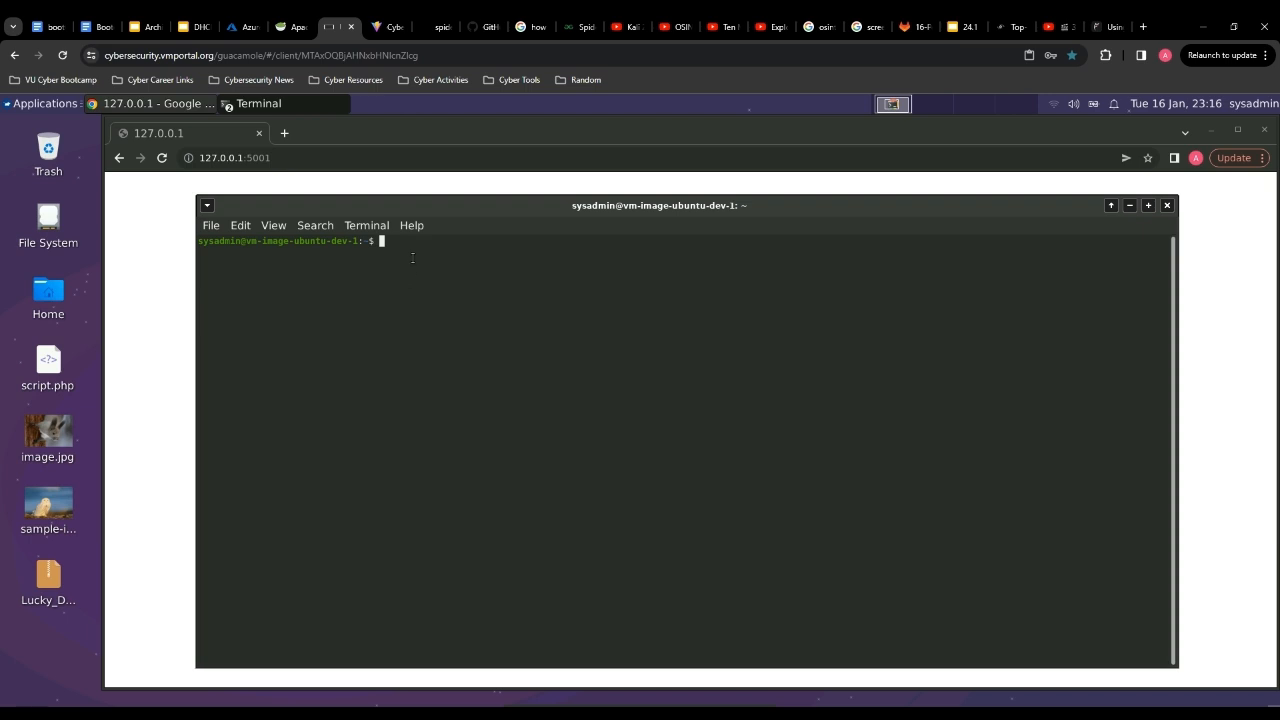
# List the home directory's contents in the terminal and highlight the spiderfoot folder in the listing
pyautogui.write('cd')
pyautogui.press('BackSpace')
pyautogui.press('BackSpace')
pyautogui.press('BackSpace')
pyautogui.write('ls')
pyautogui.press('Return')
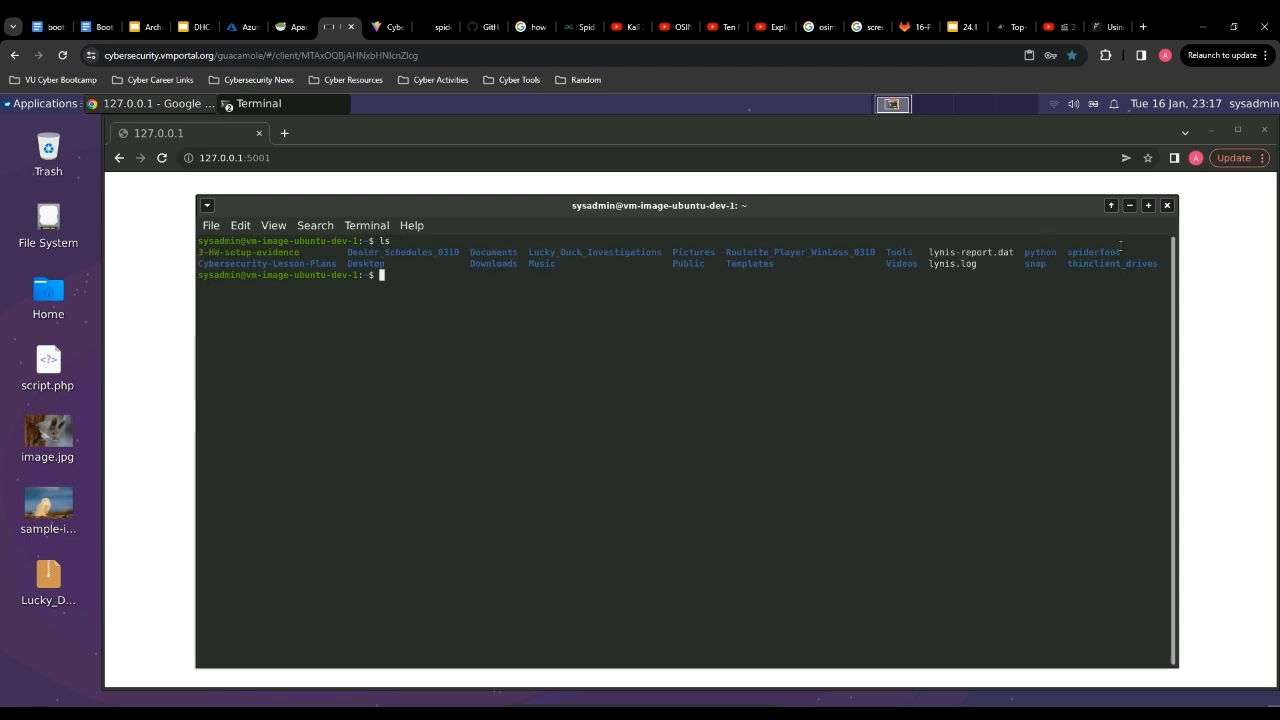
pyautogui.moveTo(1168, 254); pyautogui.dragTo(1066, 254)
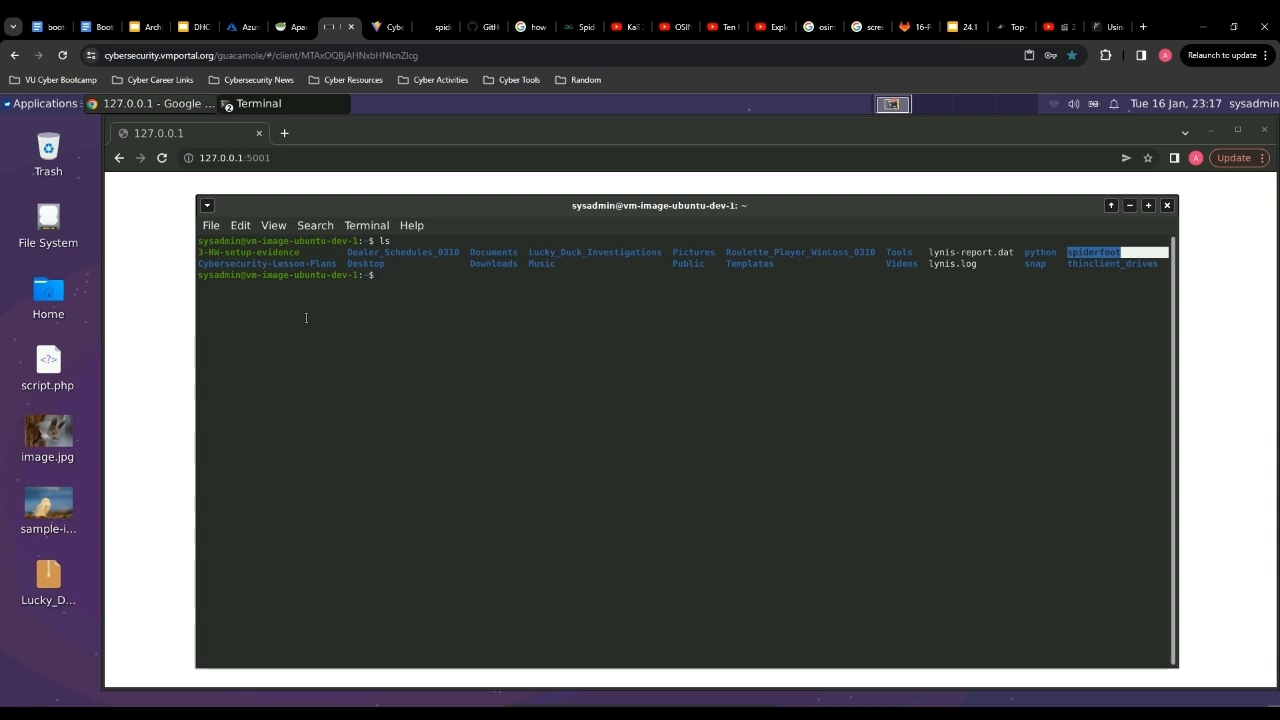
# Change into the spiderfoot directory and list its files
pyautogui.click(382, 289)
pyautogui.write('cd spiderfoot/')
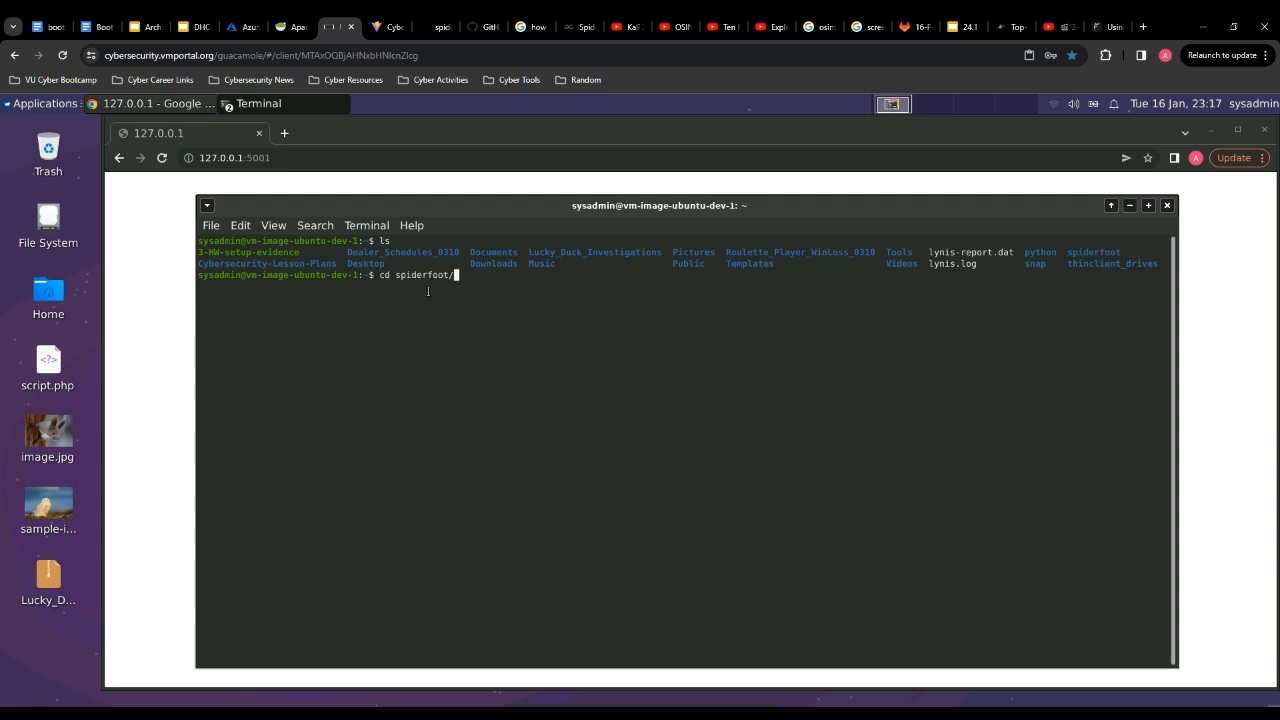
pyautogui.press('Return')
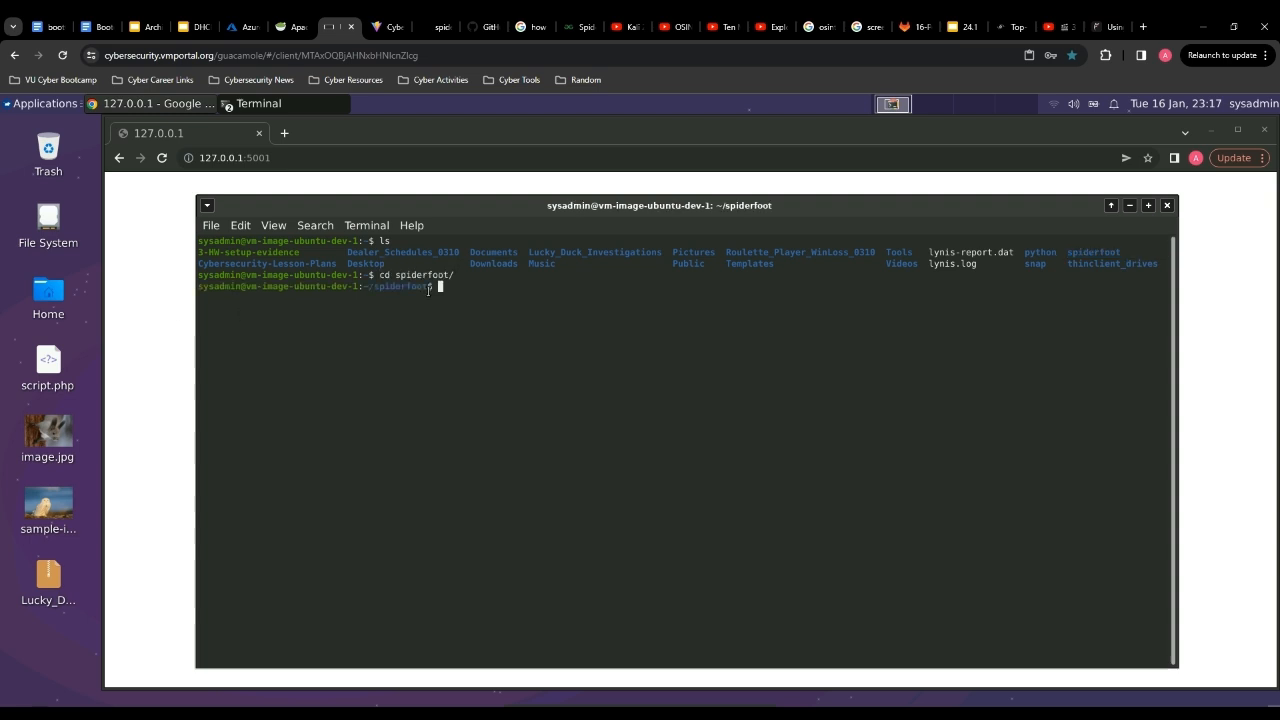
pyautogui.write('ls')
pyautogui.press('Return')
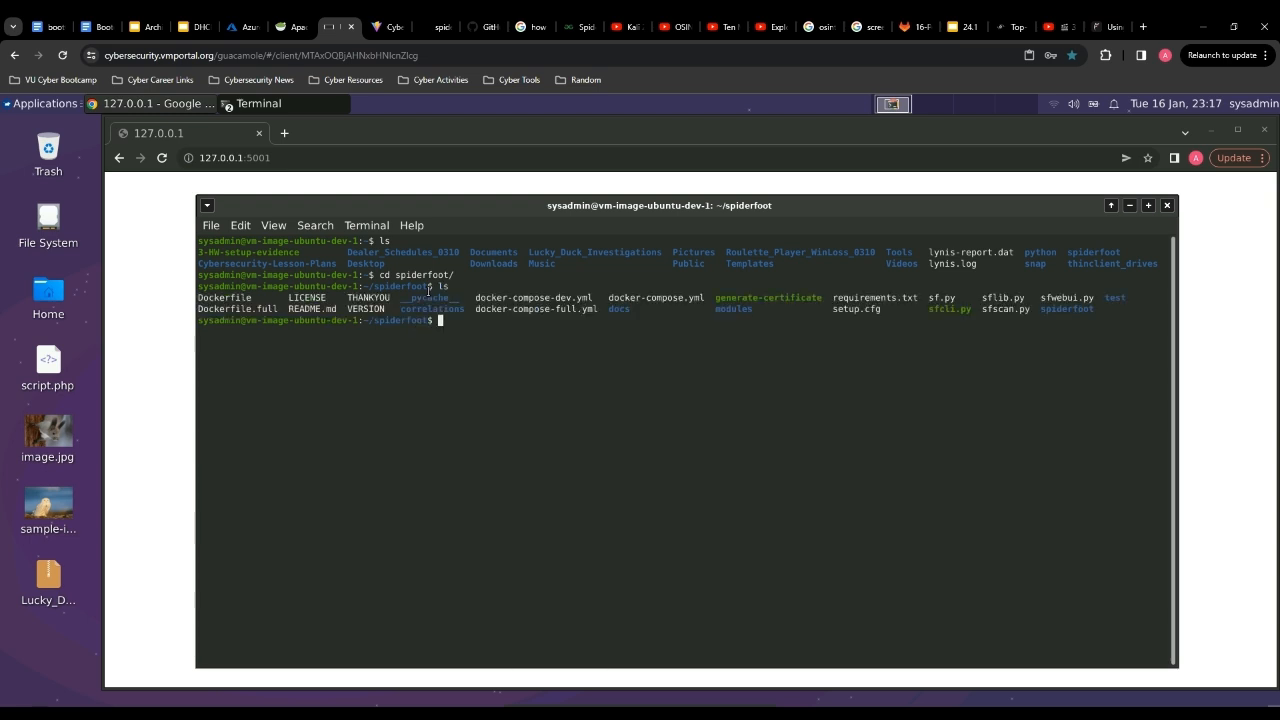
# Launch the SpiderFoot web server with python3 ./sf.py -l 127.0.0.1:5001, checking the command against the stable build instructions in the GitHub README
pyautogui.rightClick(457, 326)
pyautogui.click(483, 375)
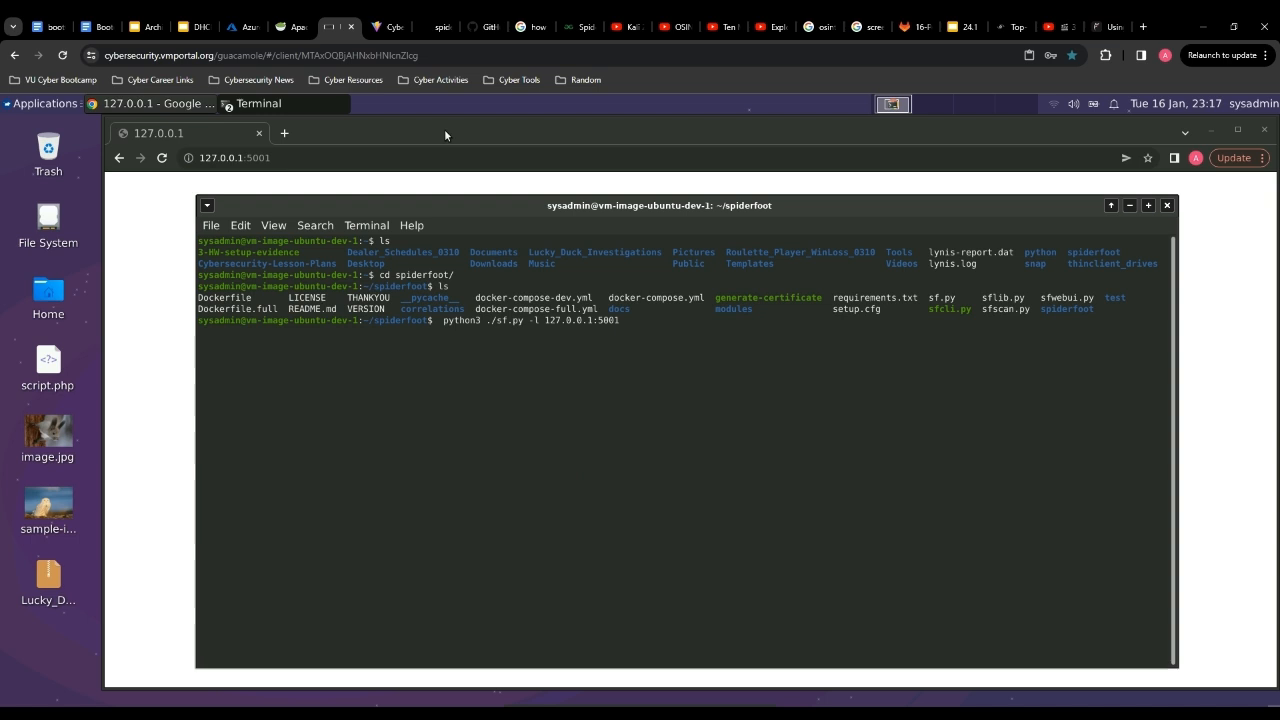
pyautogui.click(474, 26)
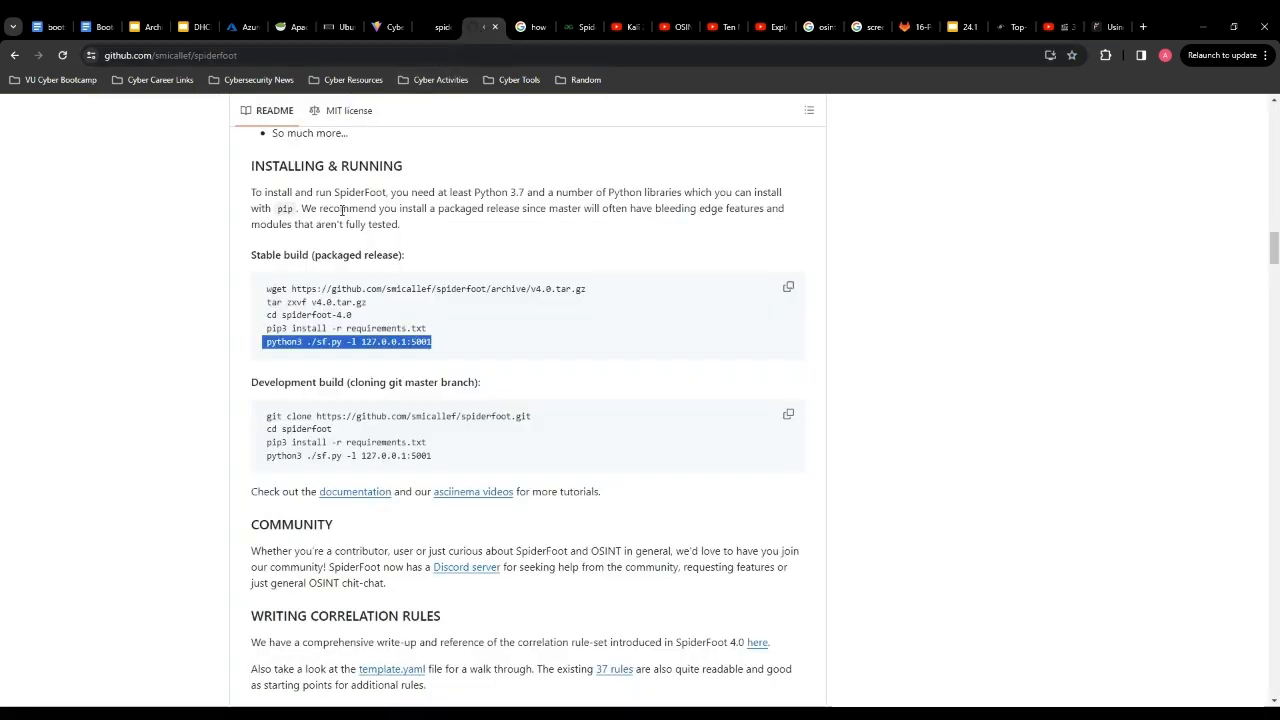
pyautogui.click(215, 55)
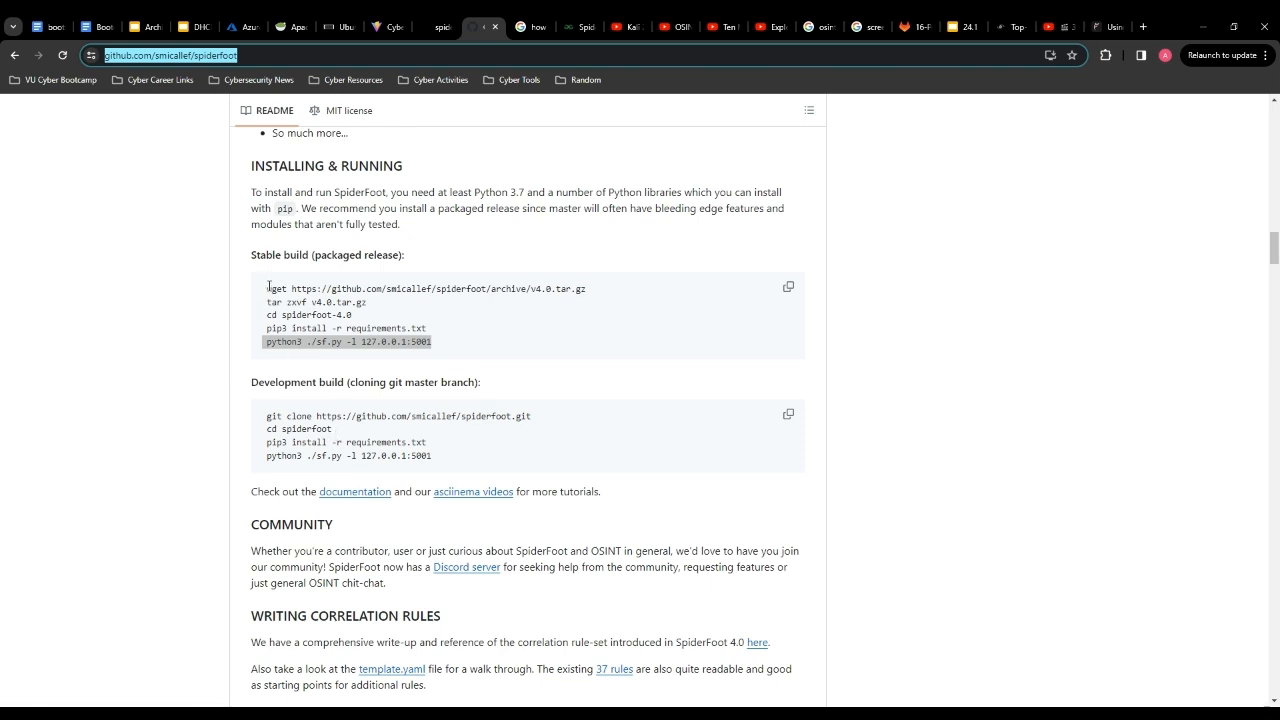
pyautogui.click(273, 418)
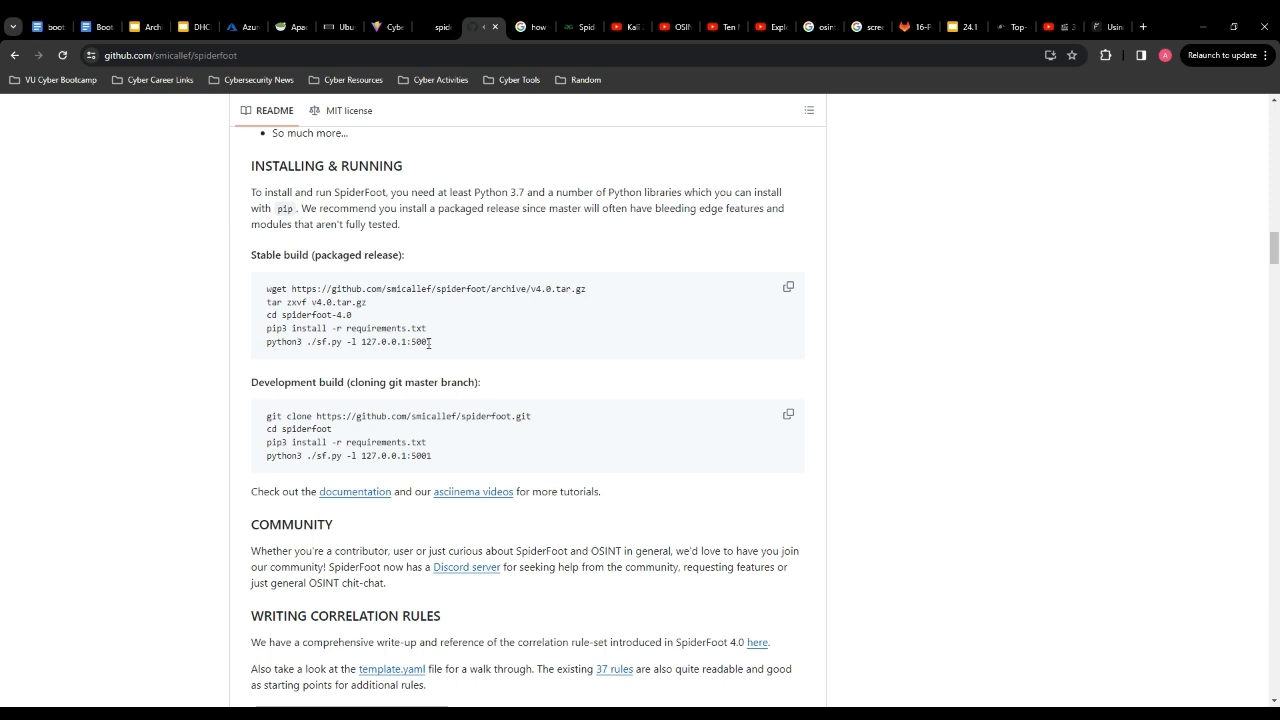
pyautogui.moveTo(430, 342); pyautogui.dragTo(265, 344)
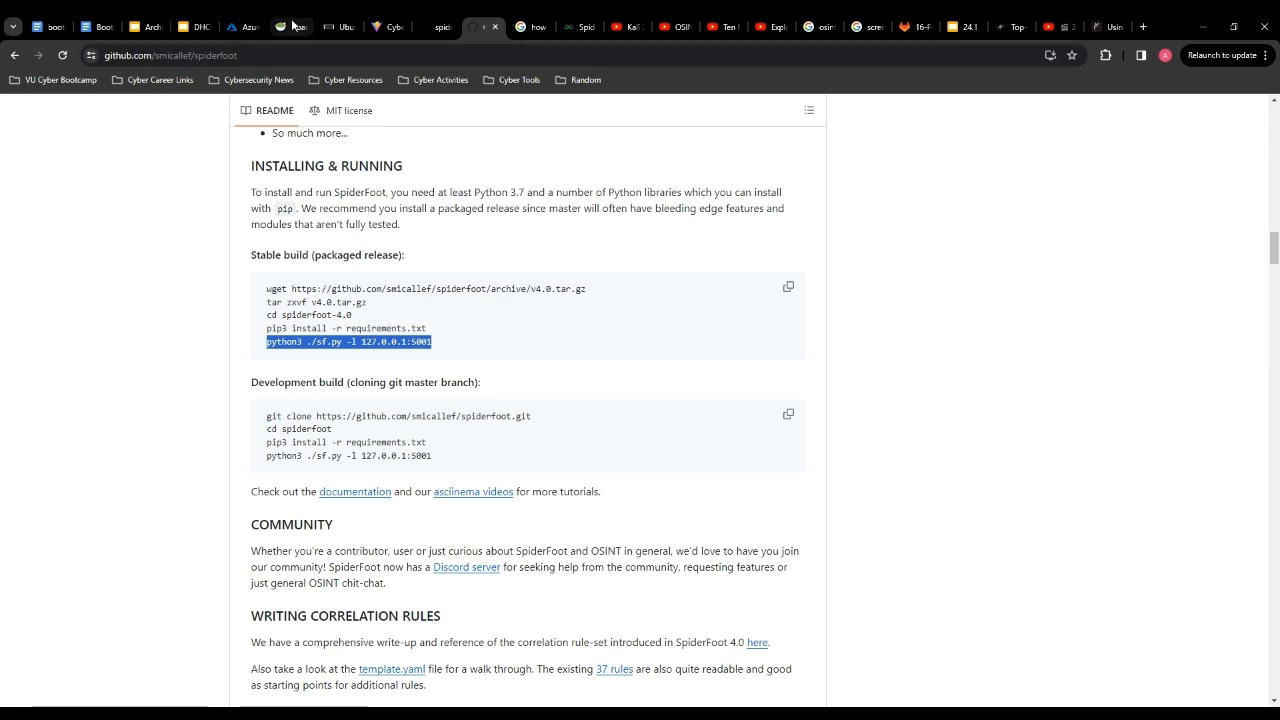
pyautogui.click(340, 27)
pyautogui.press('Return')
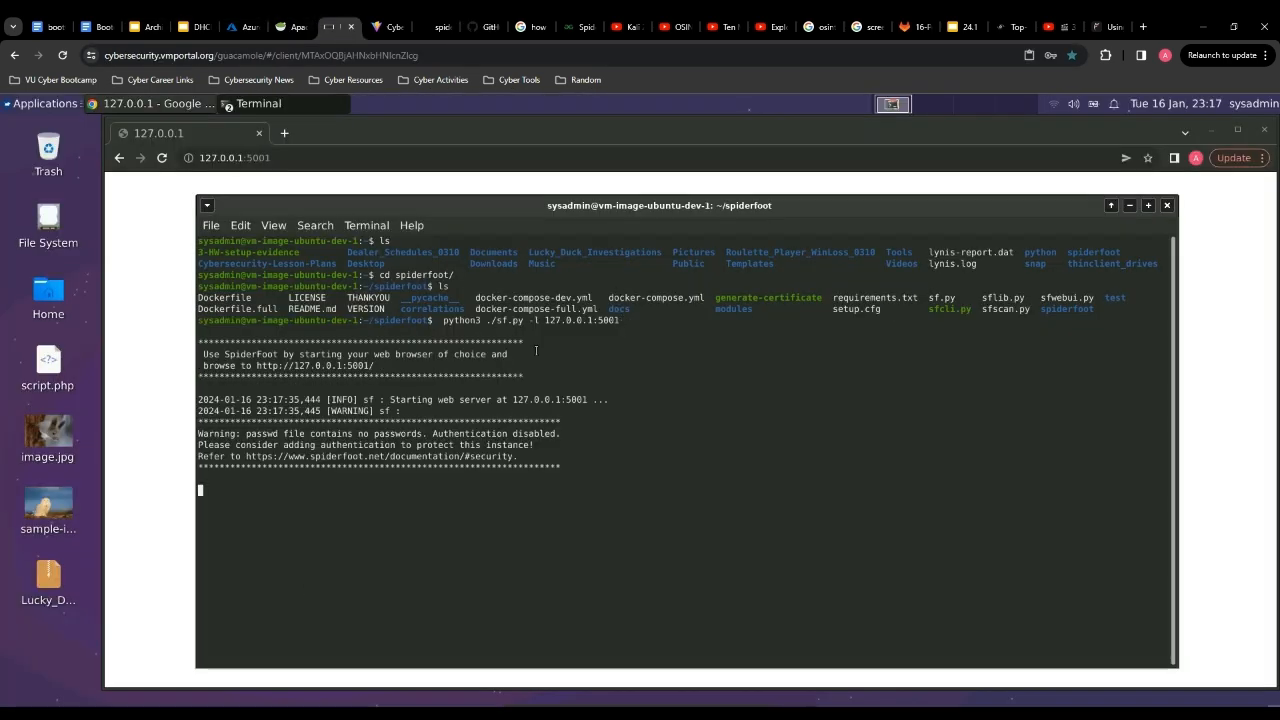
# Bring forward the SpiderFoot web interface at 127.0.0.1:5001 and open the new scan form
pyautogui.keyDown('ctrl'); pyautogui.click(302, 370); pyautogui.keyUp('ctrl')
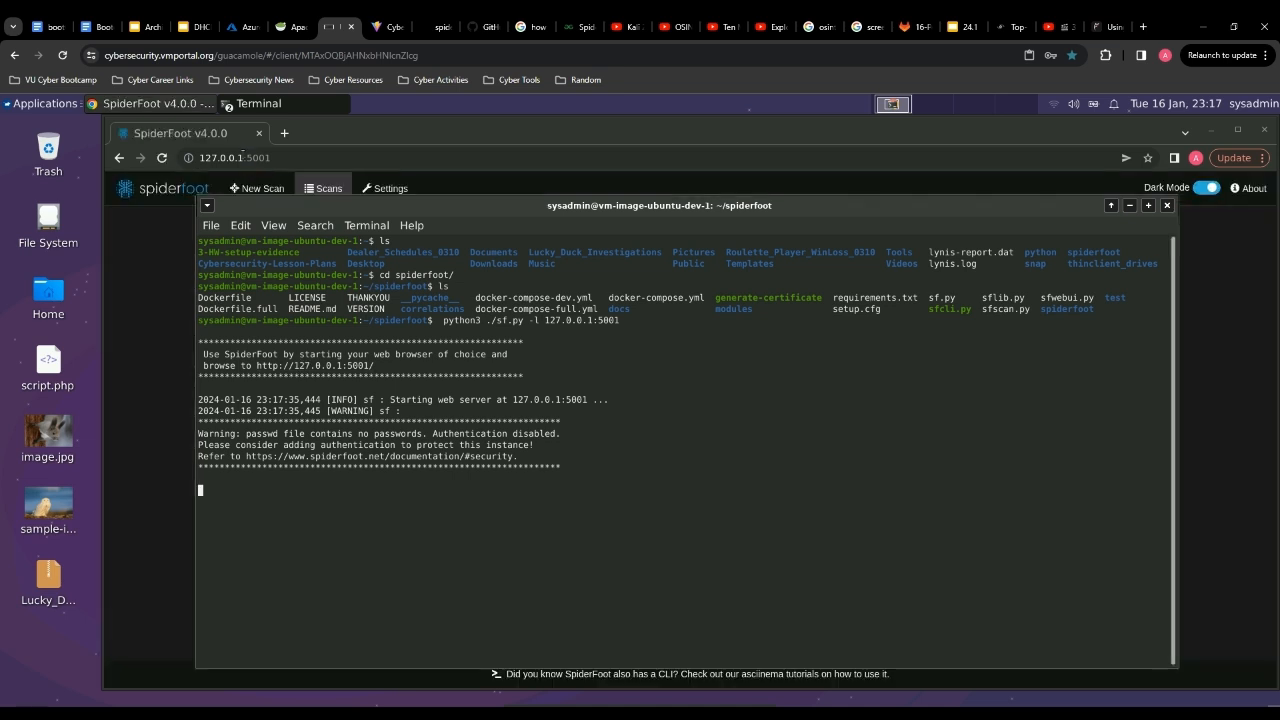
pyautogui.click(215, 134)
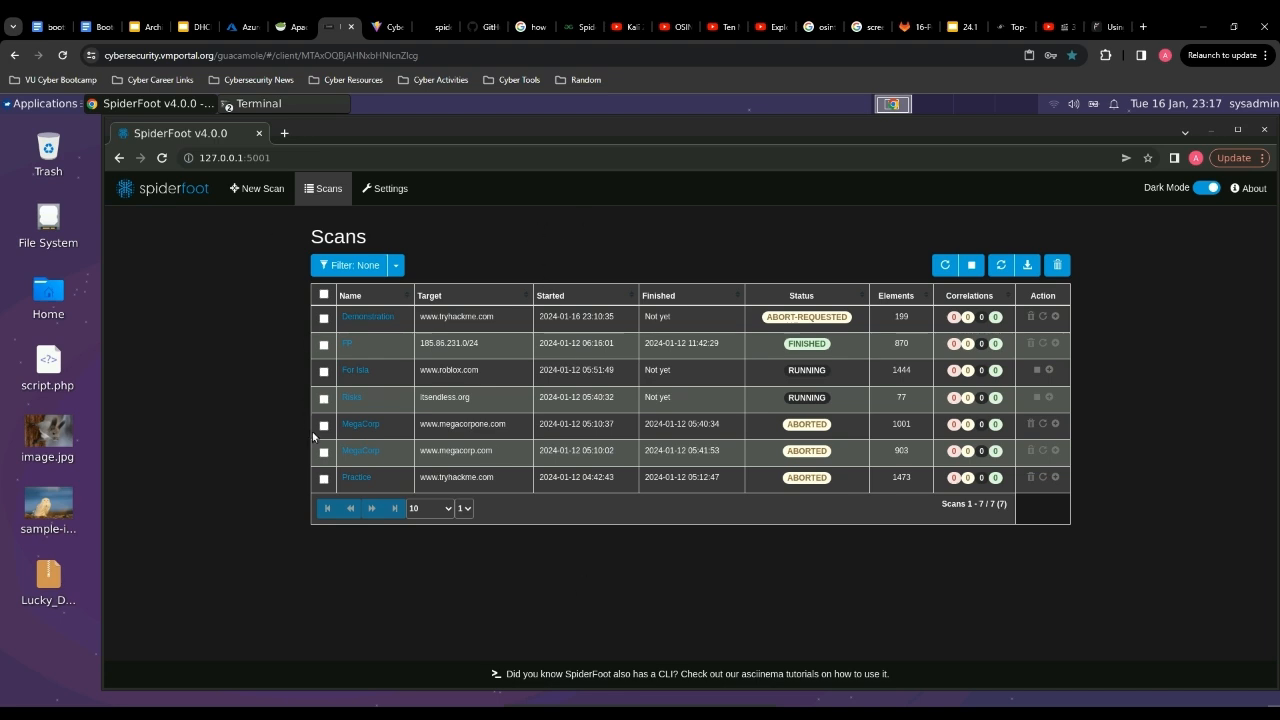
pyautogui.click(258, 190)
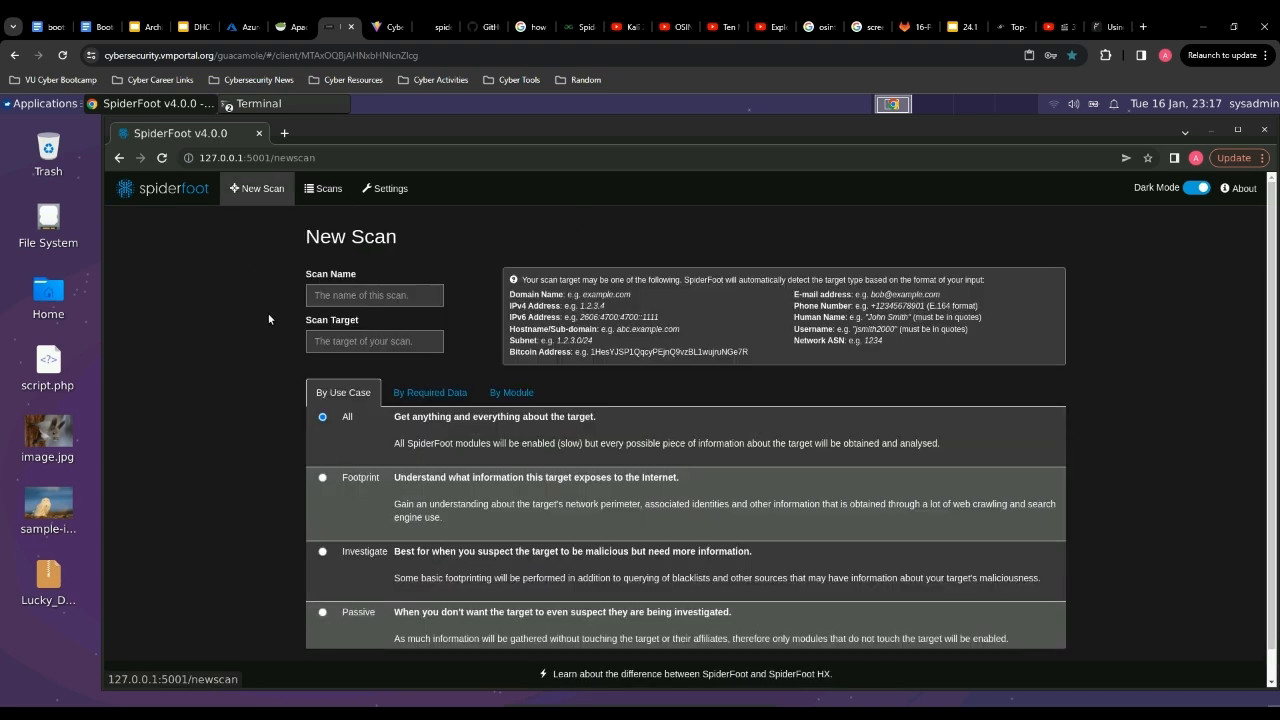
pyautogui.click(352, 298)
pyautogui.write('Dom')
pyautogui.press('BackSpace')
pyautogui.press('BackSpace')
pyautogui.write('emo 1')
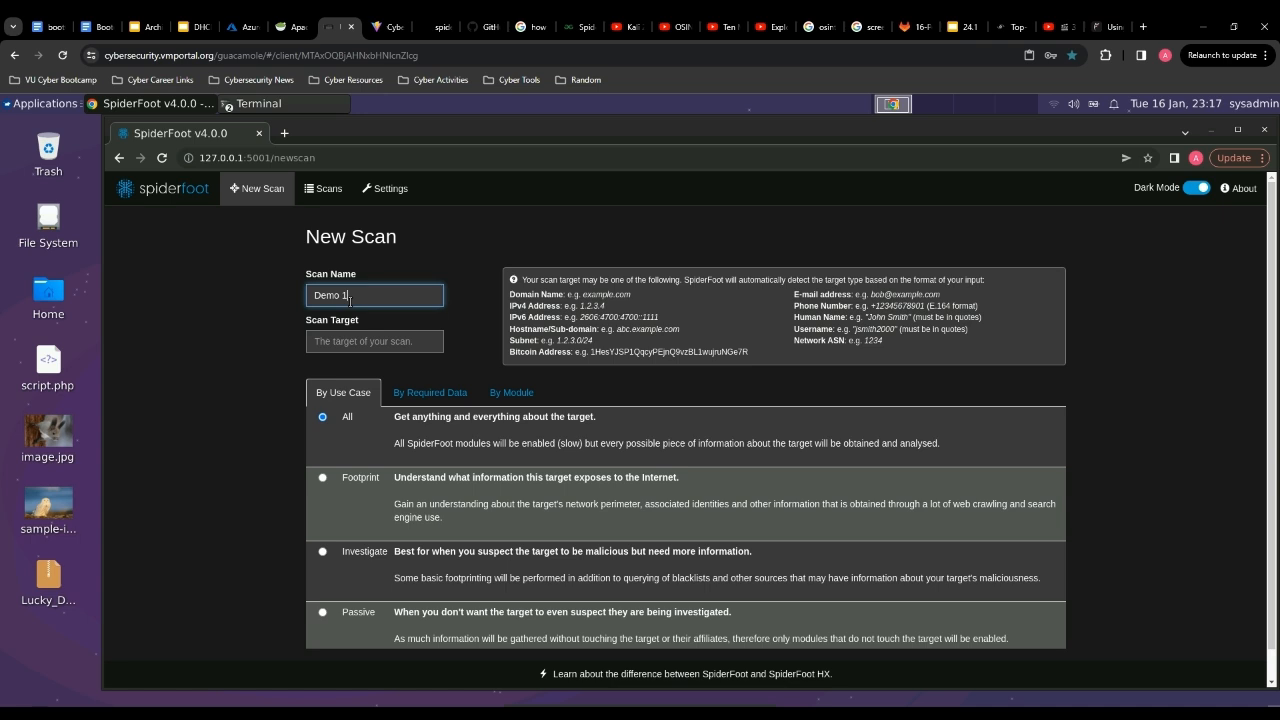
pyautogui.press('Tab')
pyautogui.write('w.')
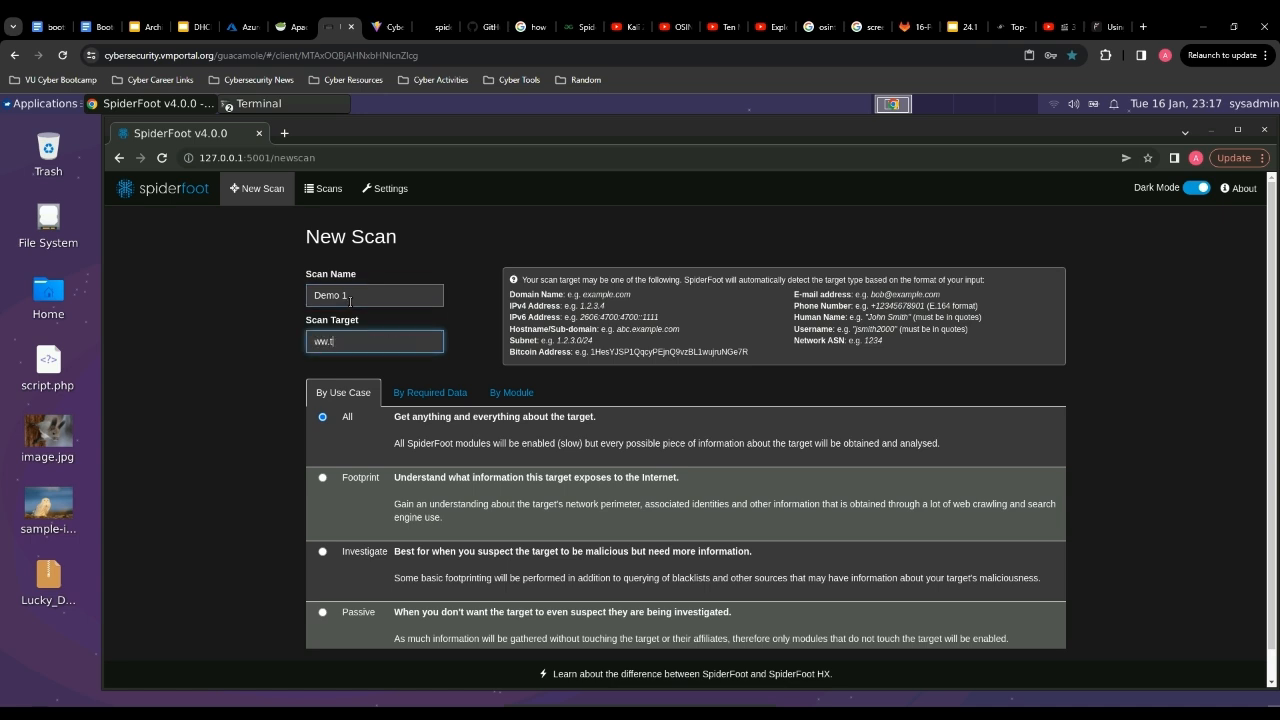
pyautogui.write('w.tryhackme.co')
# Read through the accepted scan target types and their example formats beside the scan form
pyautogui.tripleClick(515, 285)
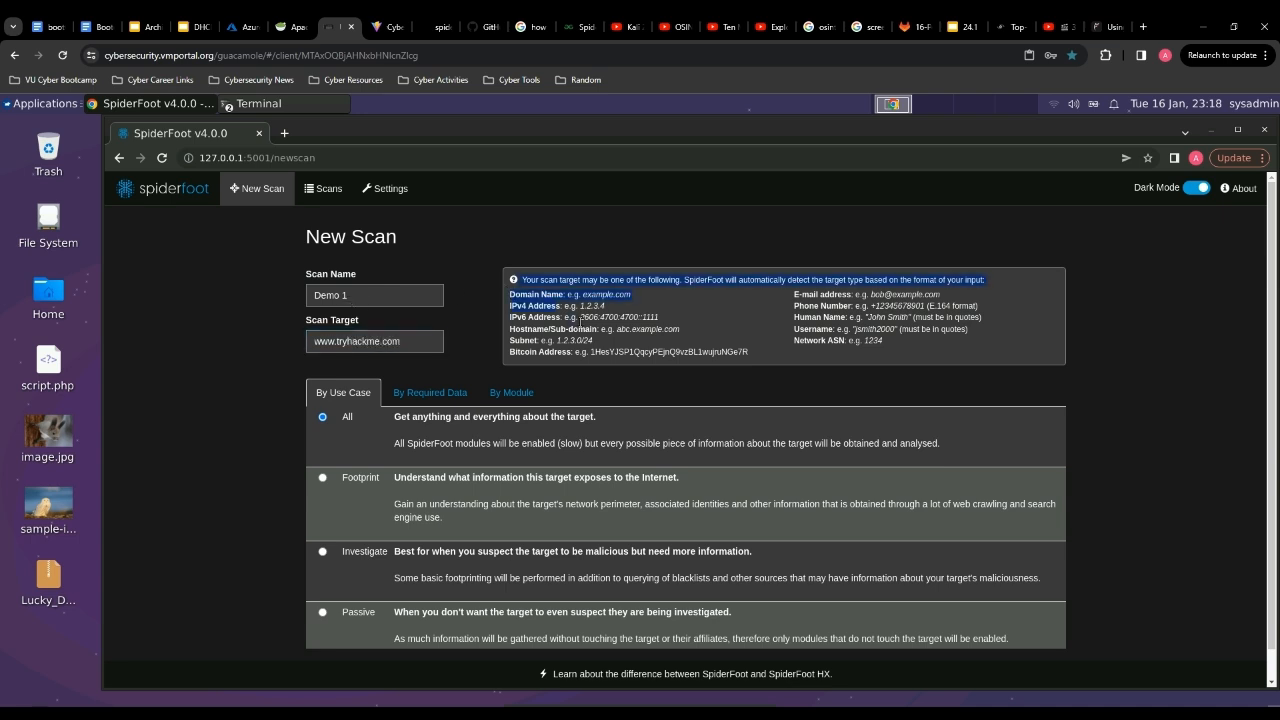
pyautogui.moveTo(571, 318); pyautogui.dragTo(670, 353)
pyautogui.moveTo(796, 294); pyautogui.dragTo(909, 352)
pyautogui.click(904, 350)
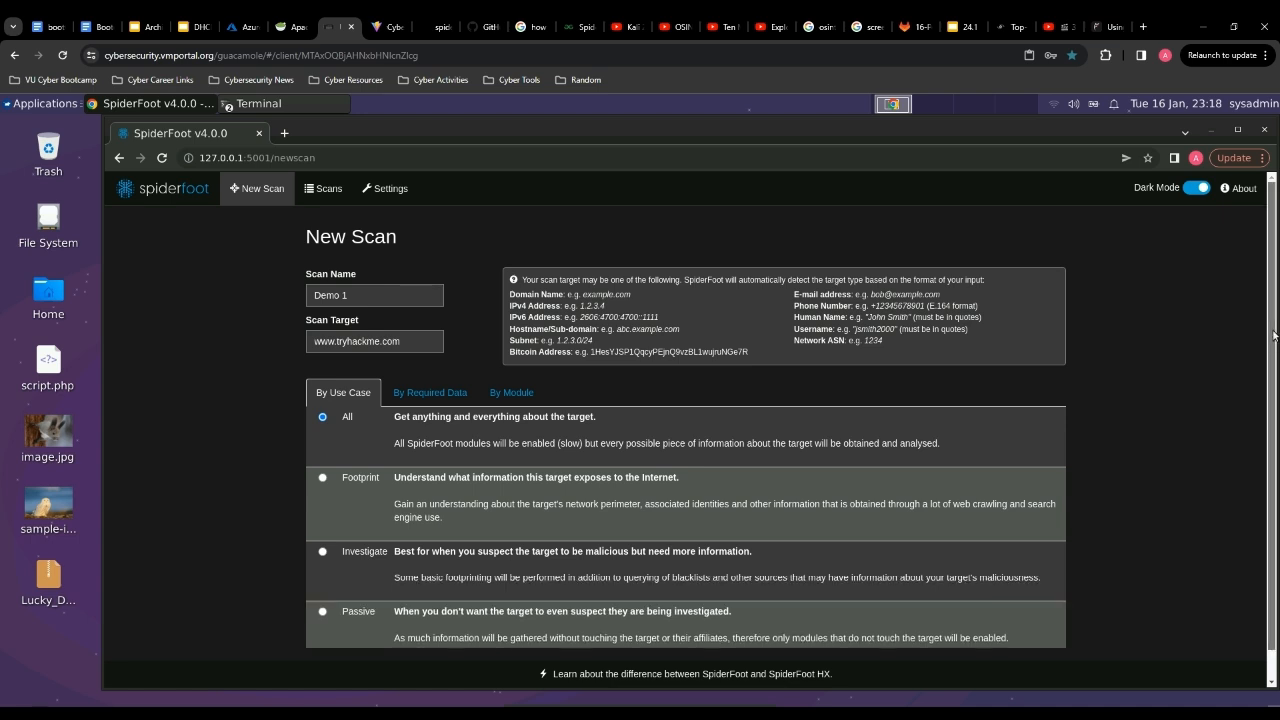
# Review the descriptions of the All, Footprint, Investigate and Passive use cases for the scan
pyautogui.scroll(-1, 368, 443)
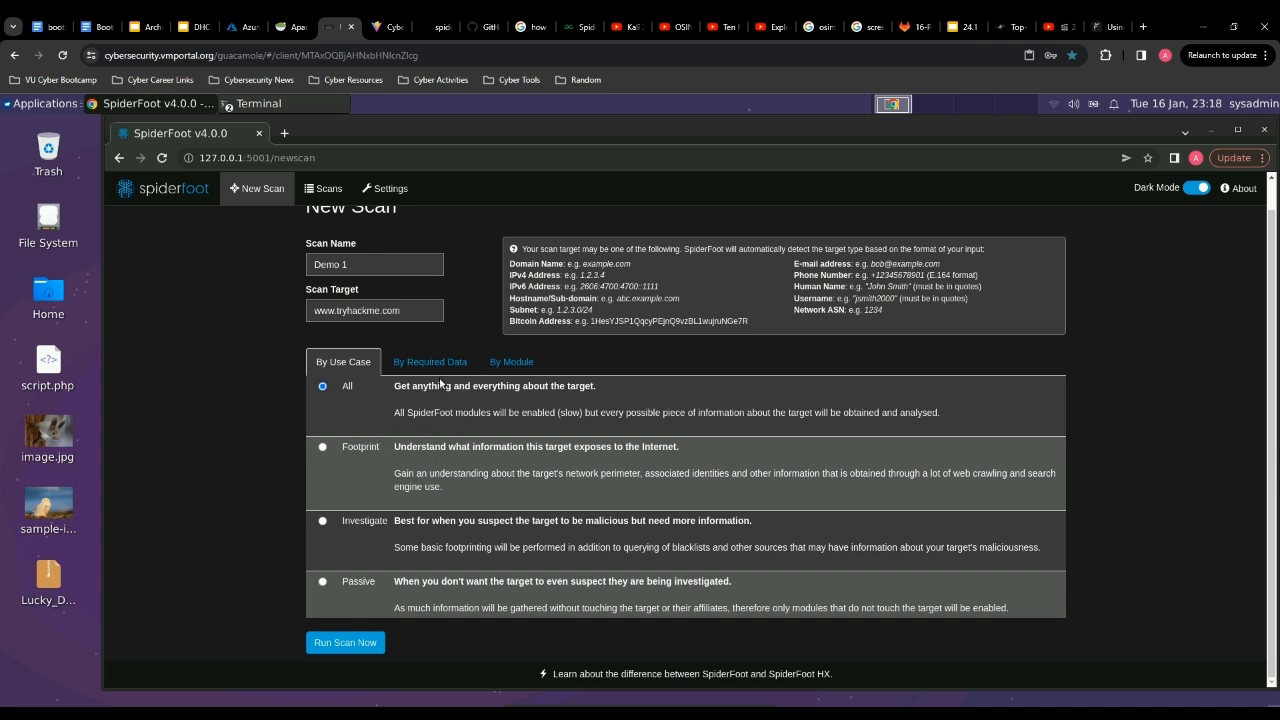
pyautogui.moveTo(458, 396); pyautogui.dragTo(600, 388)
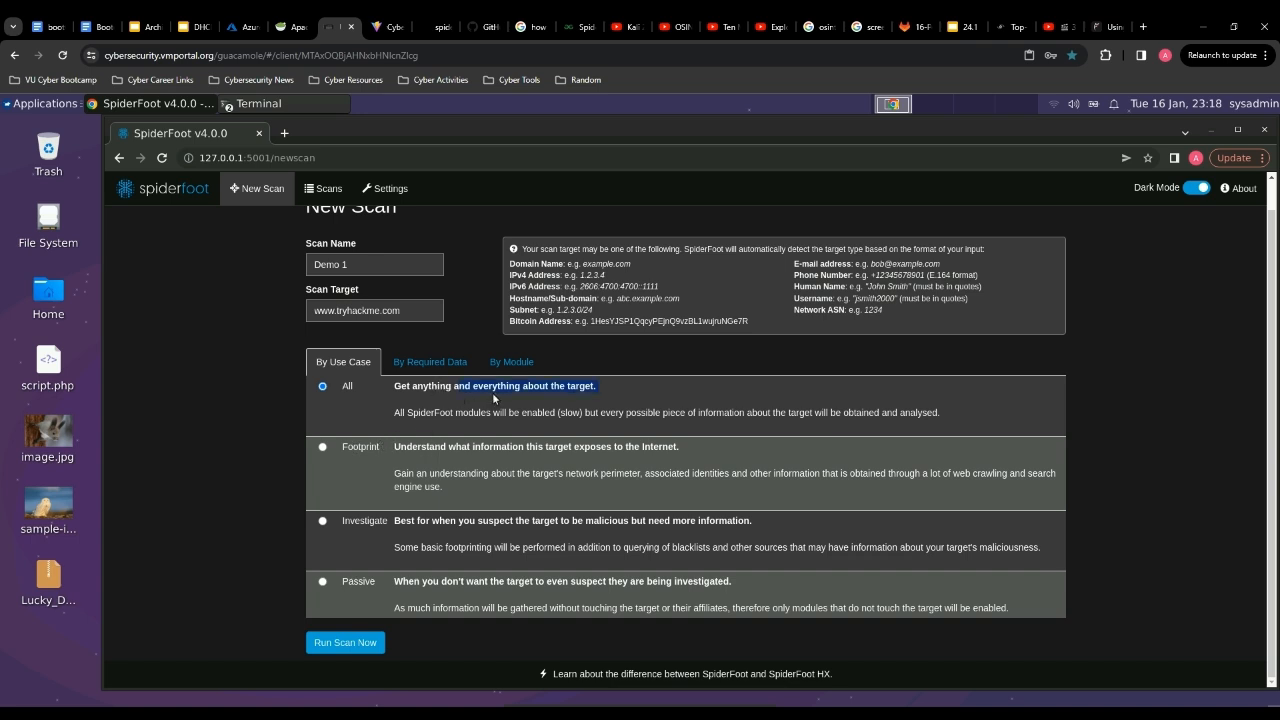
pyautogui.click(400, 443)
pyautogui.moveTo(546, 447); pyautogui.dragTo(645, 449)
pyautogui.click(467, 524)
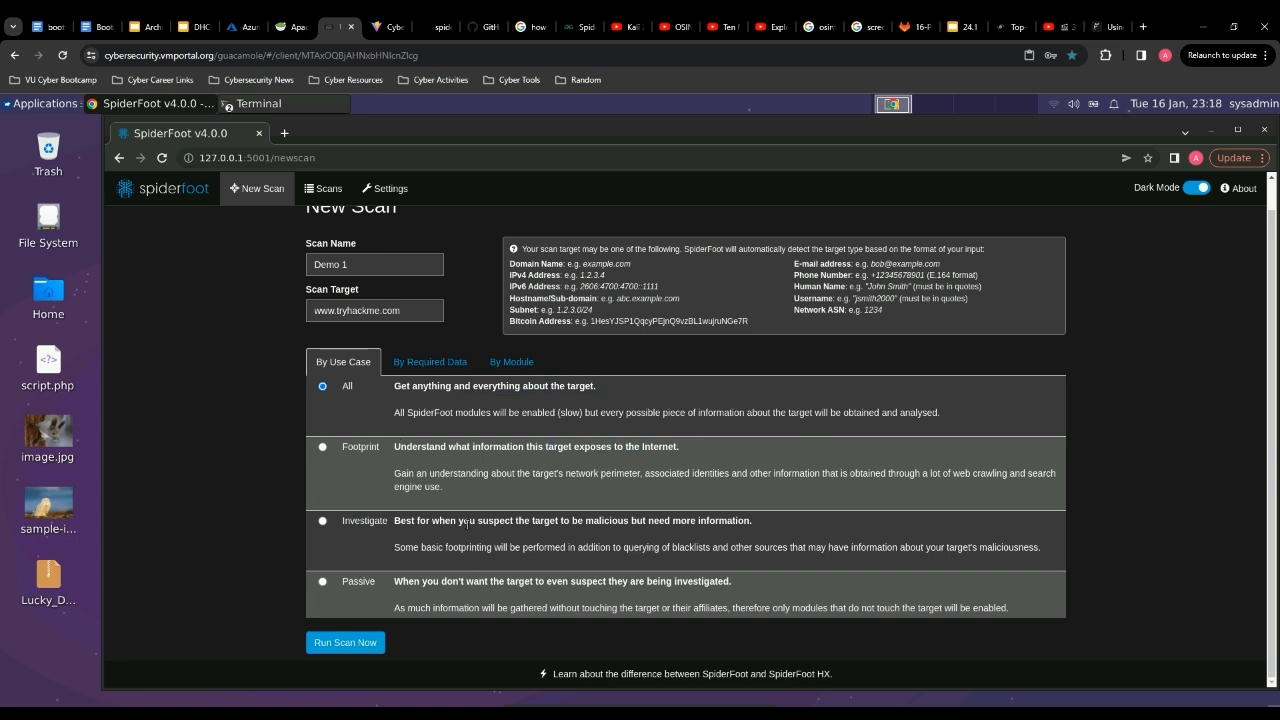
pyautogui.moveTo(467, 524); pyautogui.dragTo(685, 522)
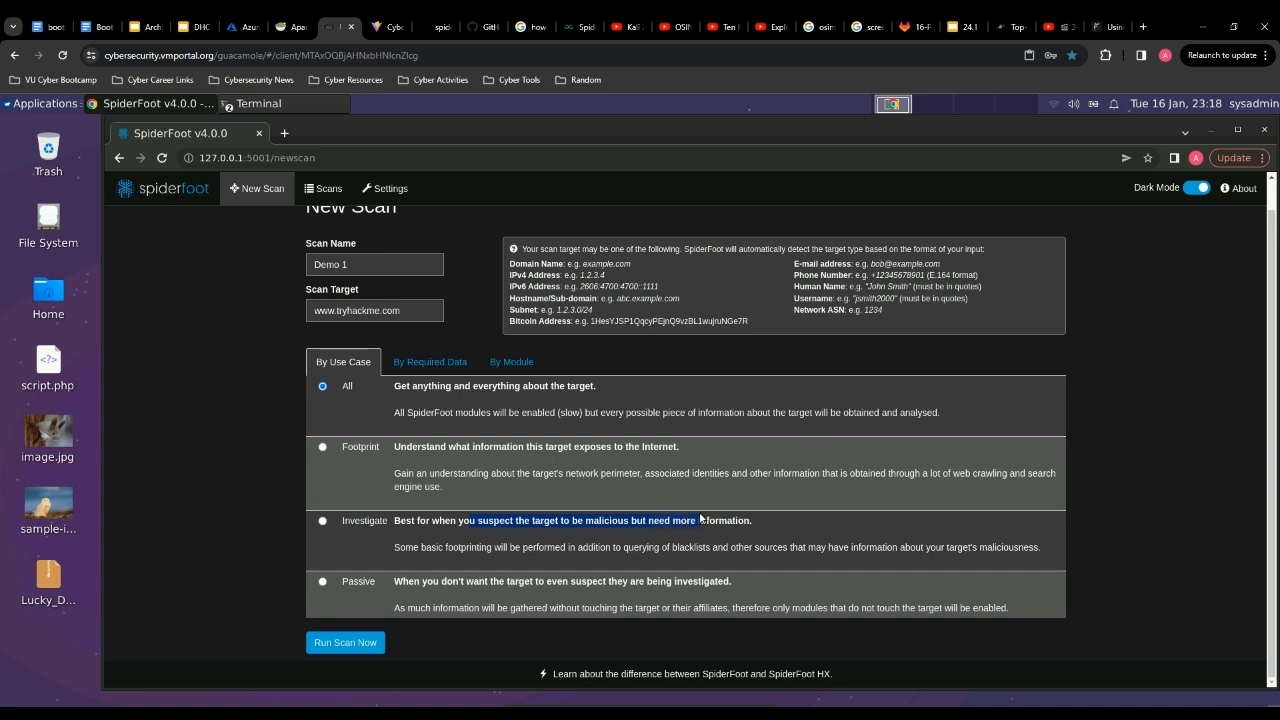
pyautogui.click(534, 581)
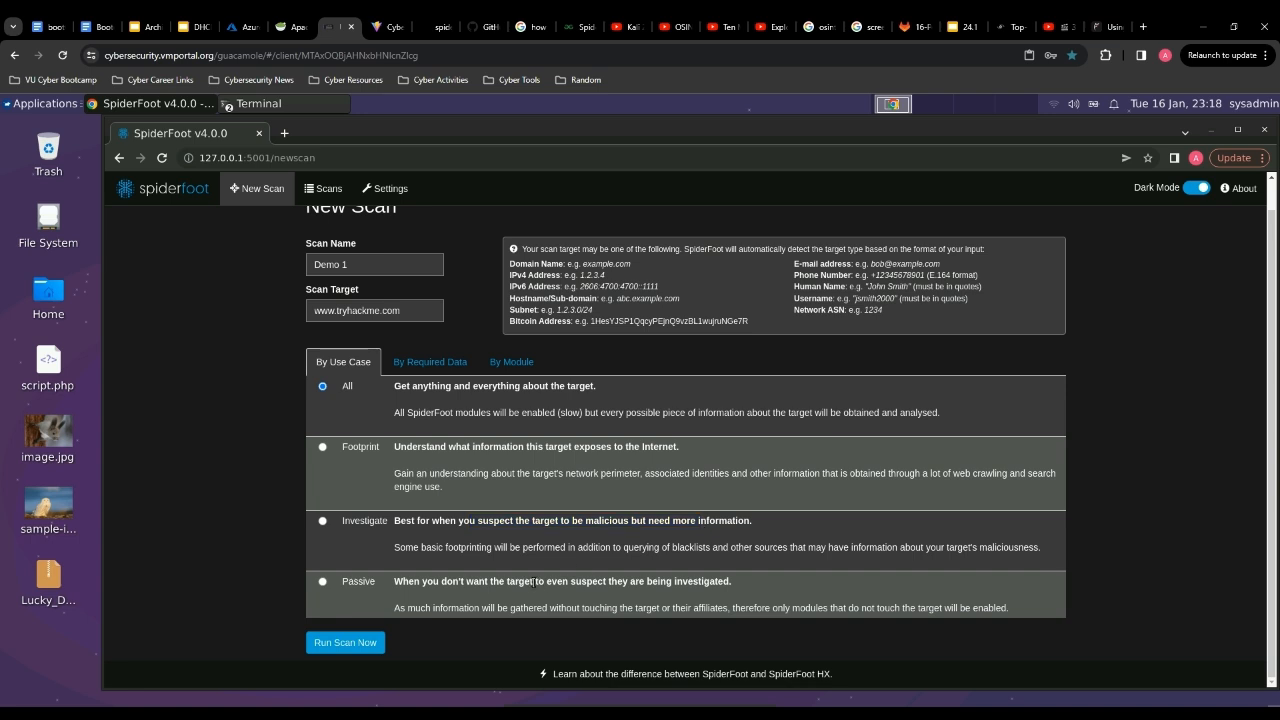
pyautogui.moveTo(468, 581); pyautogui.dragTo(738, 584)
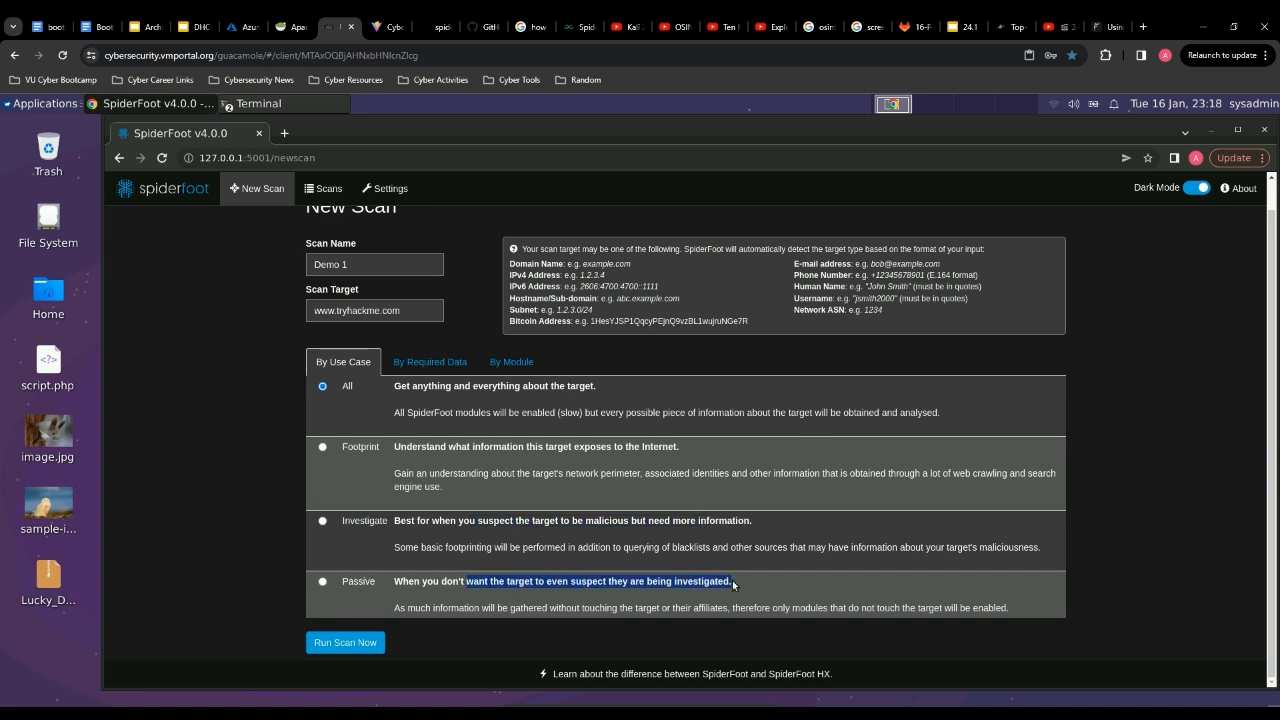
pyautogui.click(558, 580)
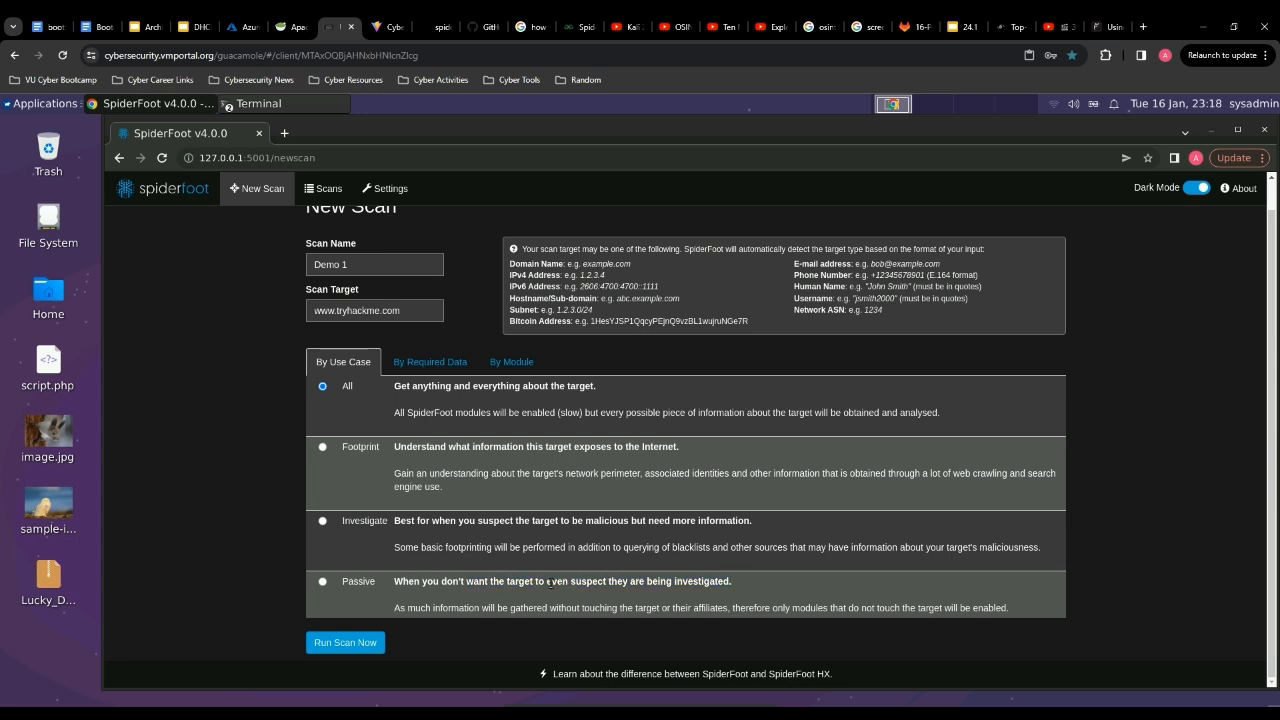
# Examine the scan options by required data and by module, including the abuse.ch module's description
pyautogui.click(431, 363)
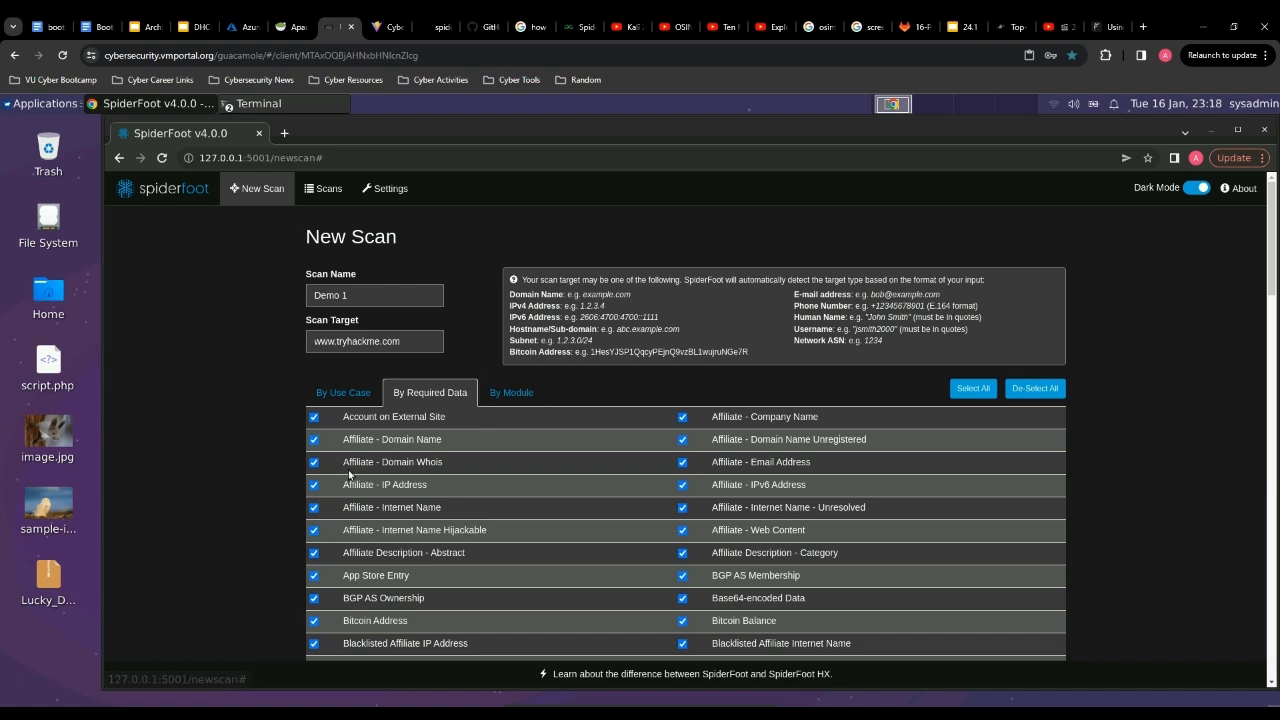
pyautogui.click(520, 397)
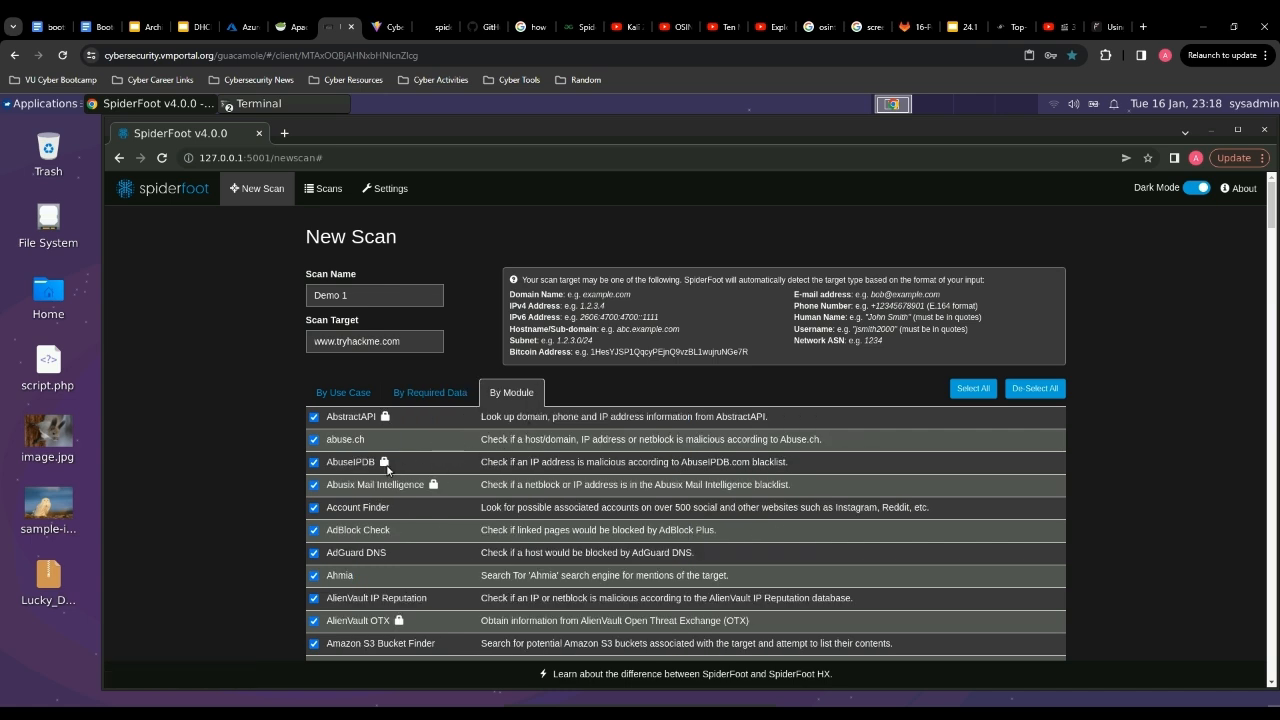
pyautogui.moveTo(488, 441); pyautogui.dragTo(780, 441)
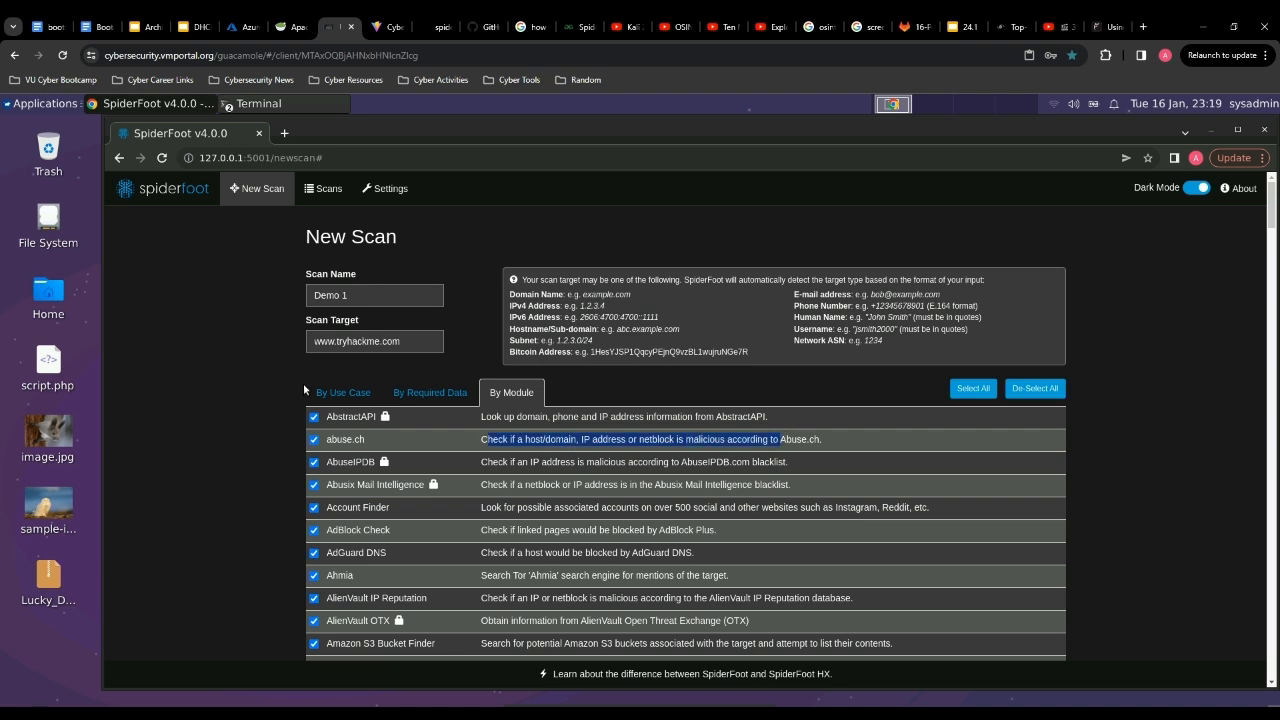
# Return to the scan options by use case and run the scan with All selected
pyautogui.click(335, 392)
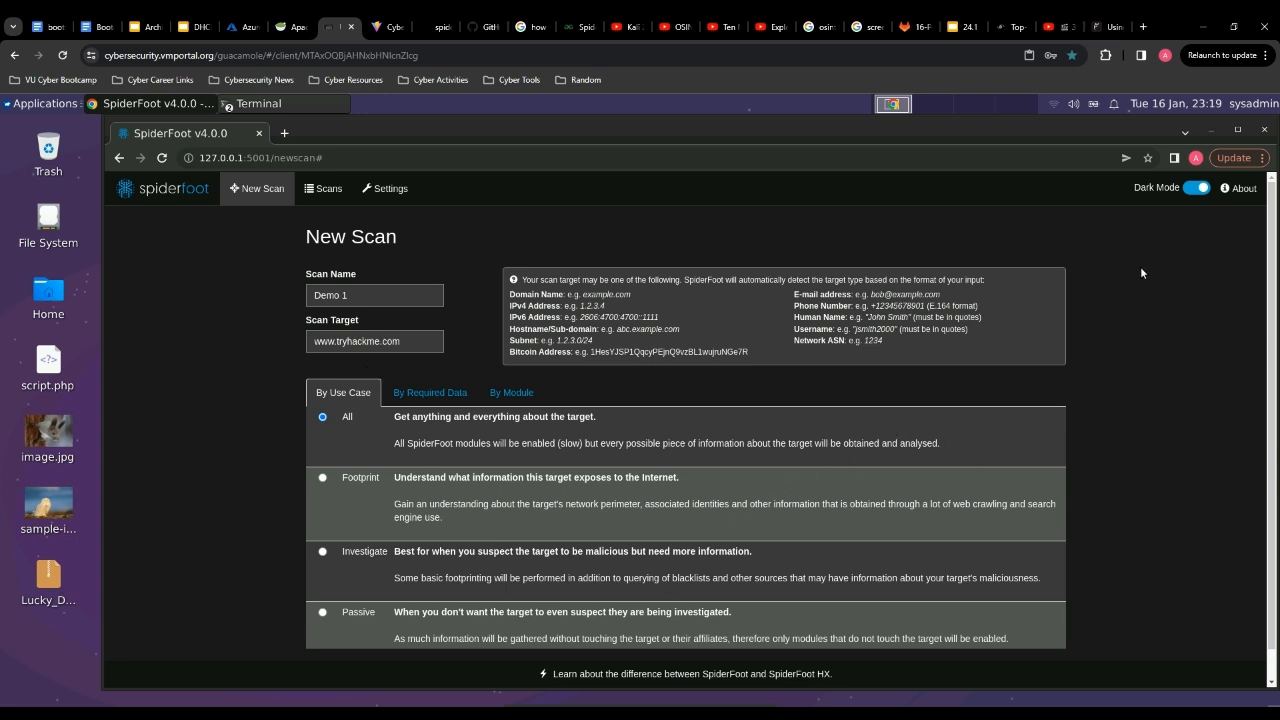
pyautogui.moveTo(1270, 240); pyautogui.dragTo(1271, 305)
pyautogui.click(358, 648)
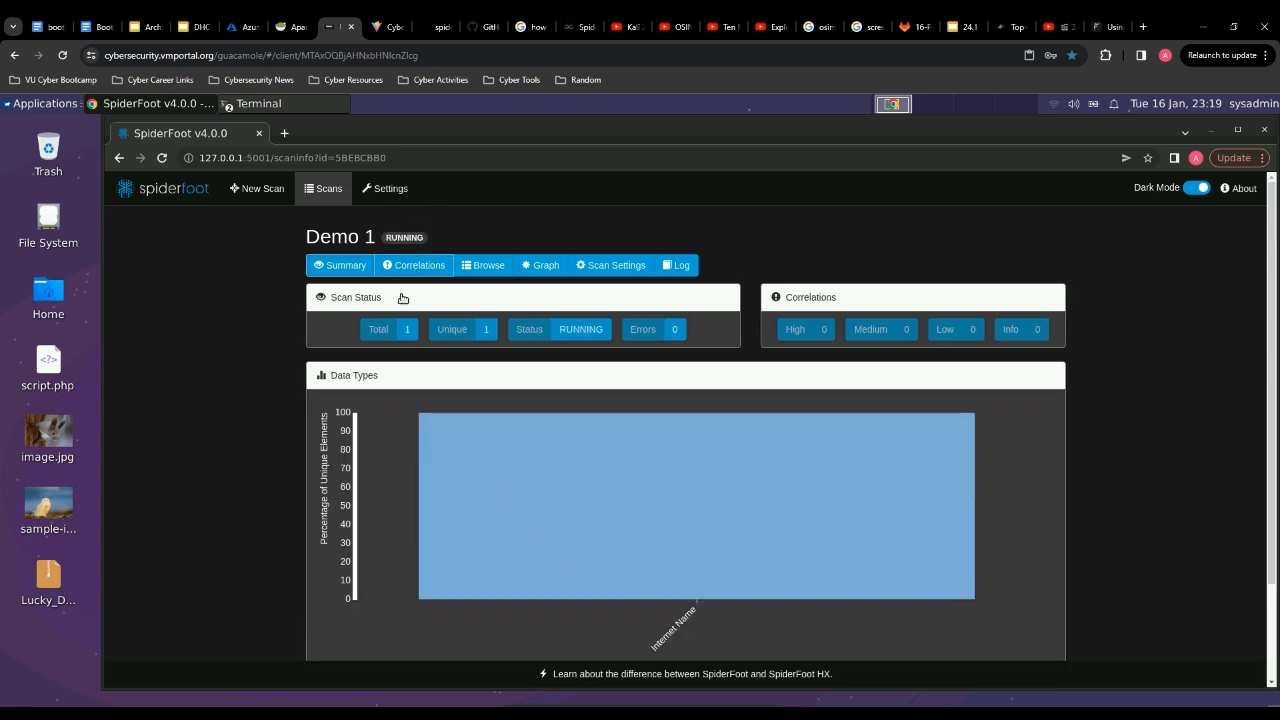
# Examine the Data Types chart in the Demo 1 scan summary, and open the scan's correlations
pyautogui.moveTo(722, 486)
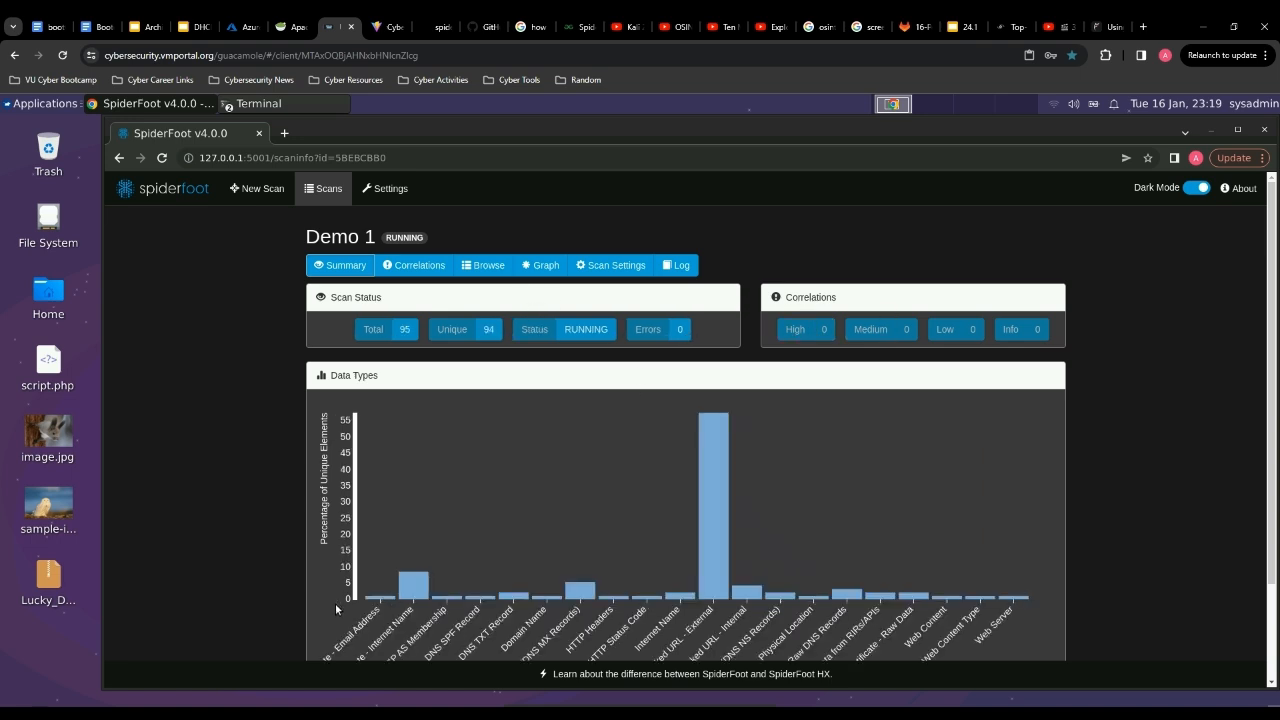
pyautogui.scroll(-2, 689, 562)
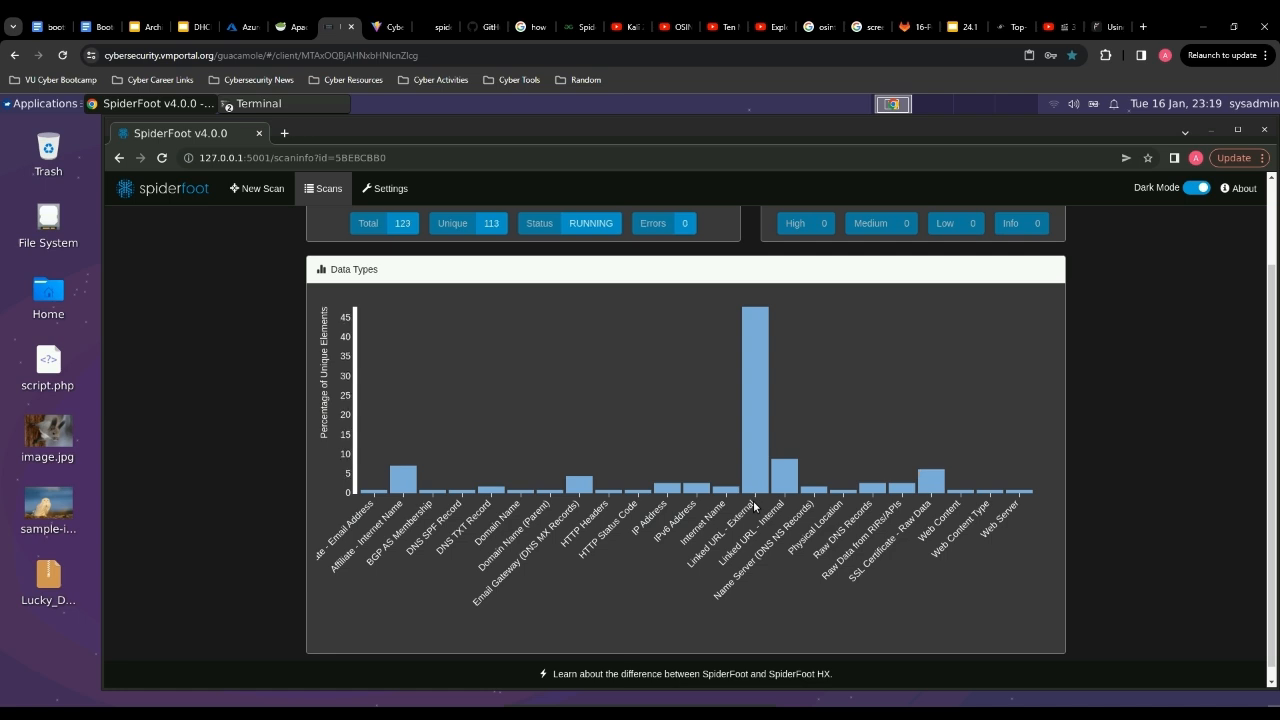
pyautogui.moveTo(747, 389)
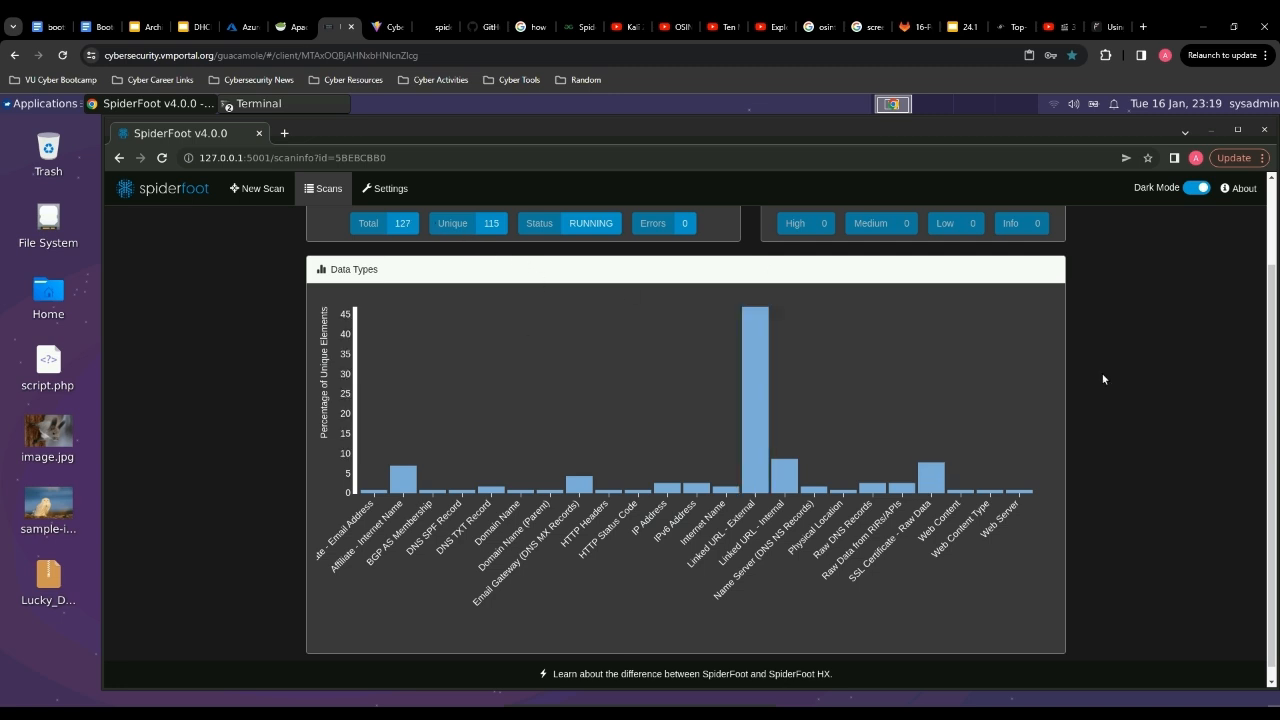
pyautogui.scroll(2, 370, 258)
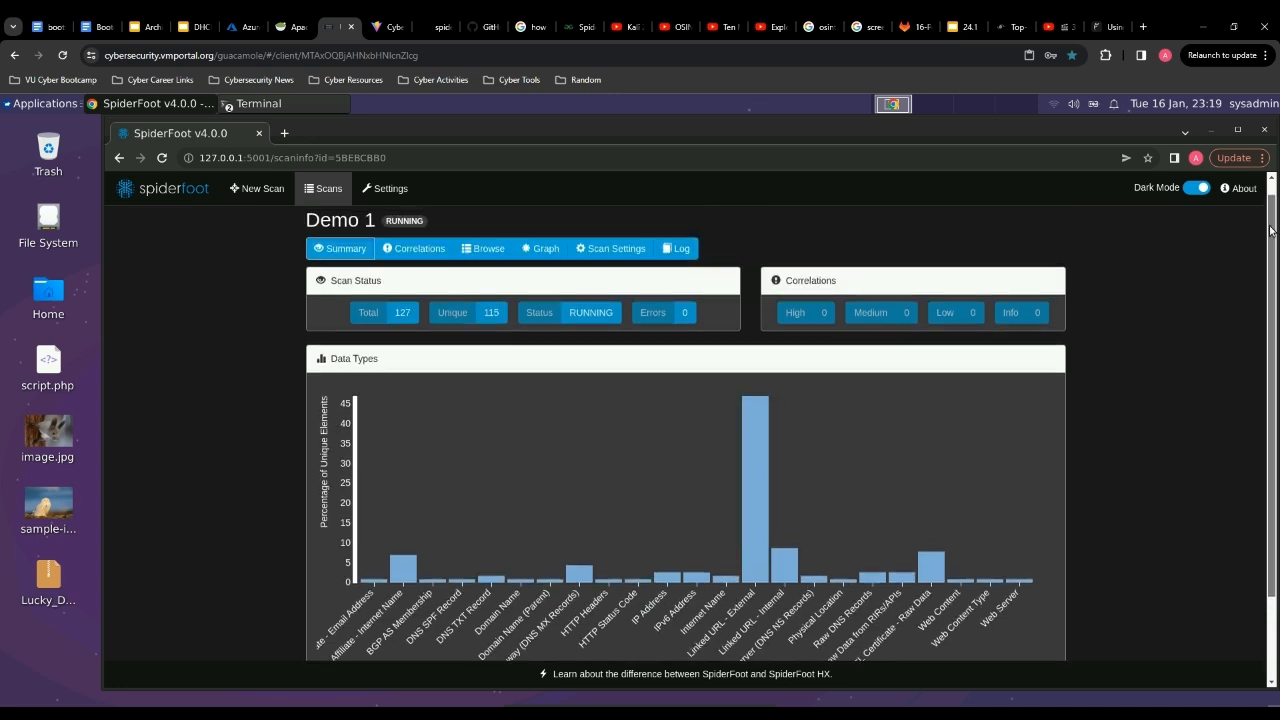
pyautogui.click(412, 249)
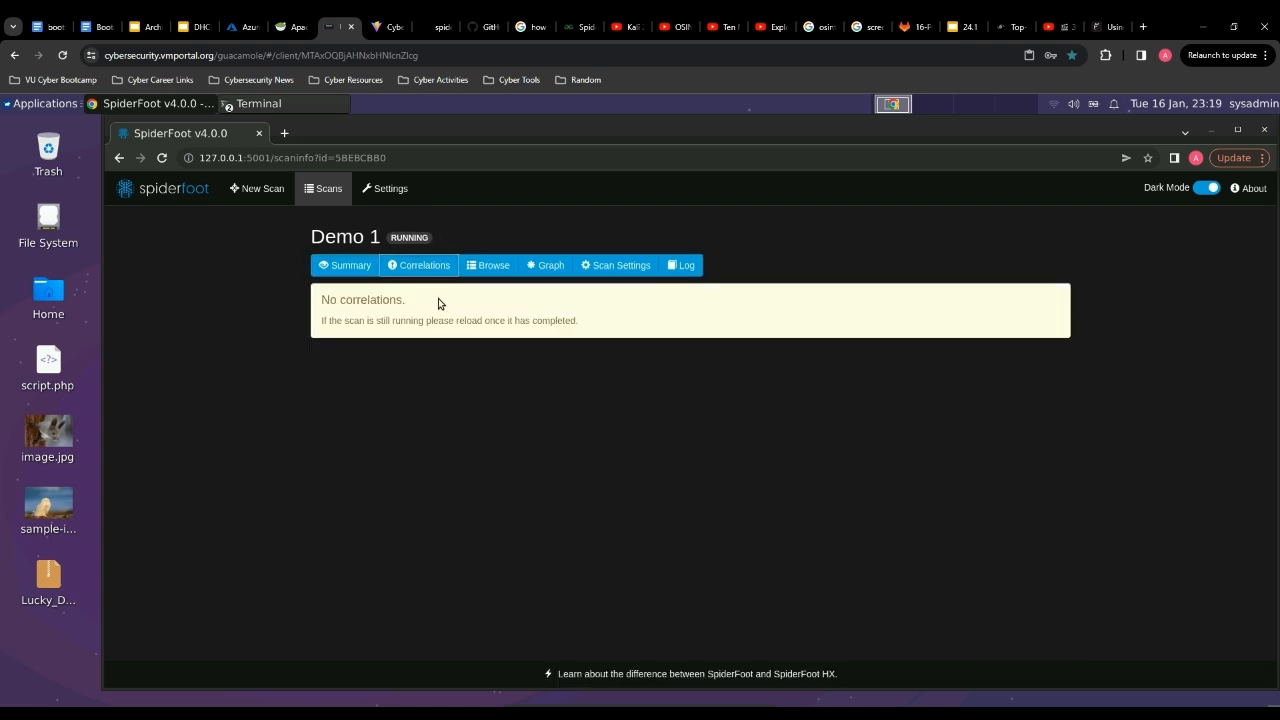
# Browse the Demo 1 scan's data types and review the DNS TXT Record and HTTP Status Code entries
pyautogui.click(488, 265)
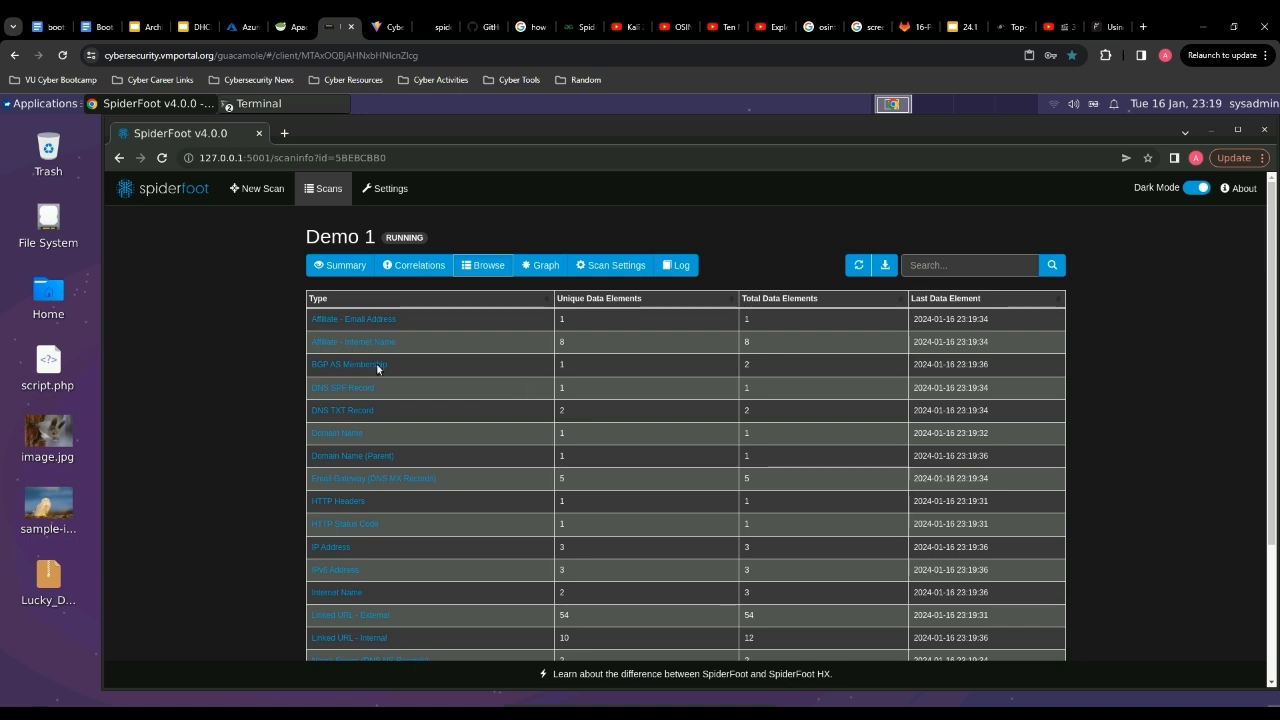
pyautogui.click(326, 410)
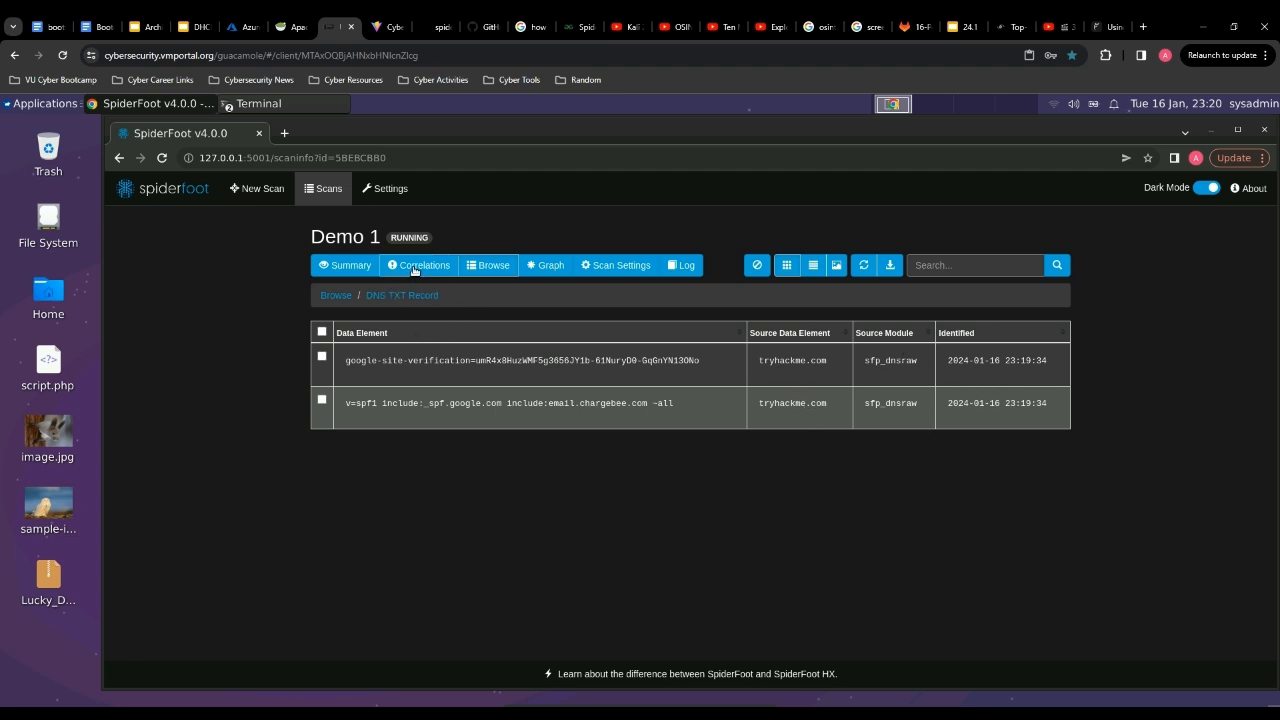
pyautogui.click(336, 295)
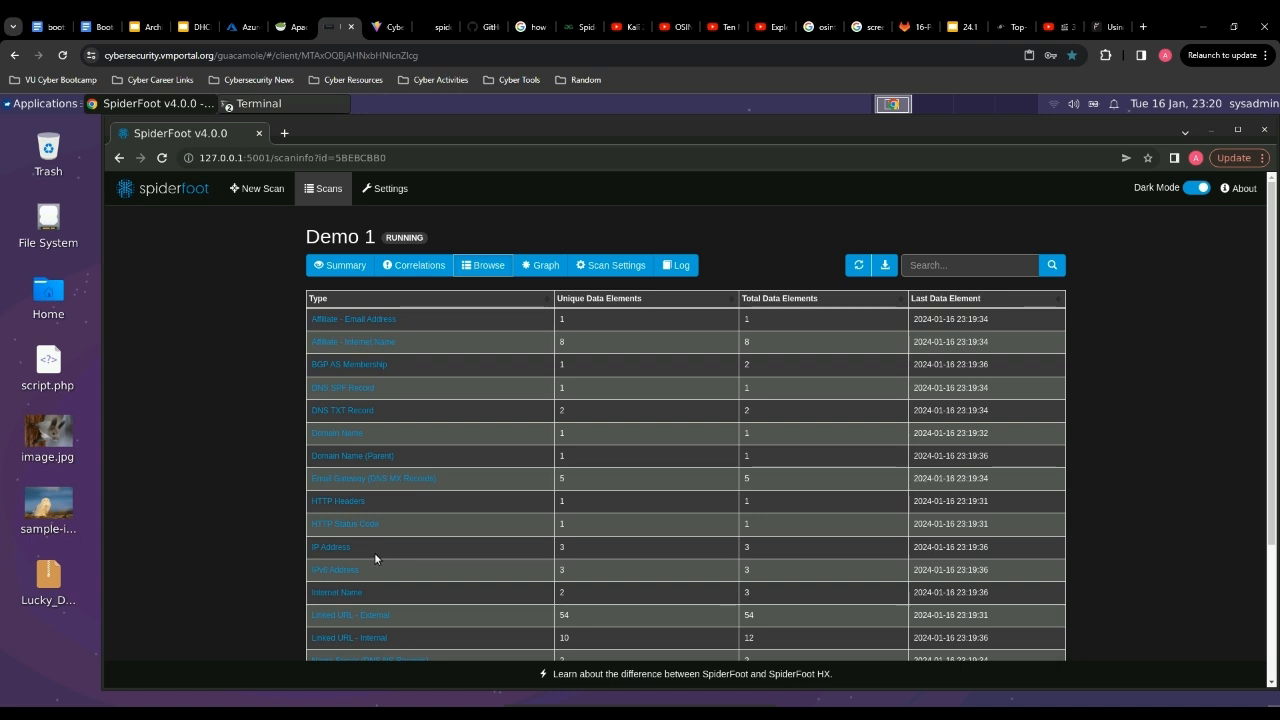
pyautogui.click(334, 523)
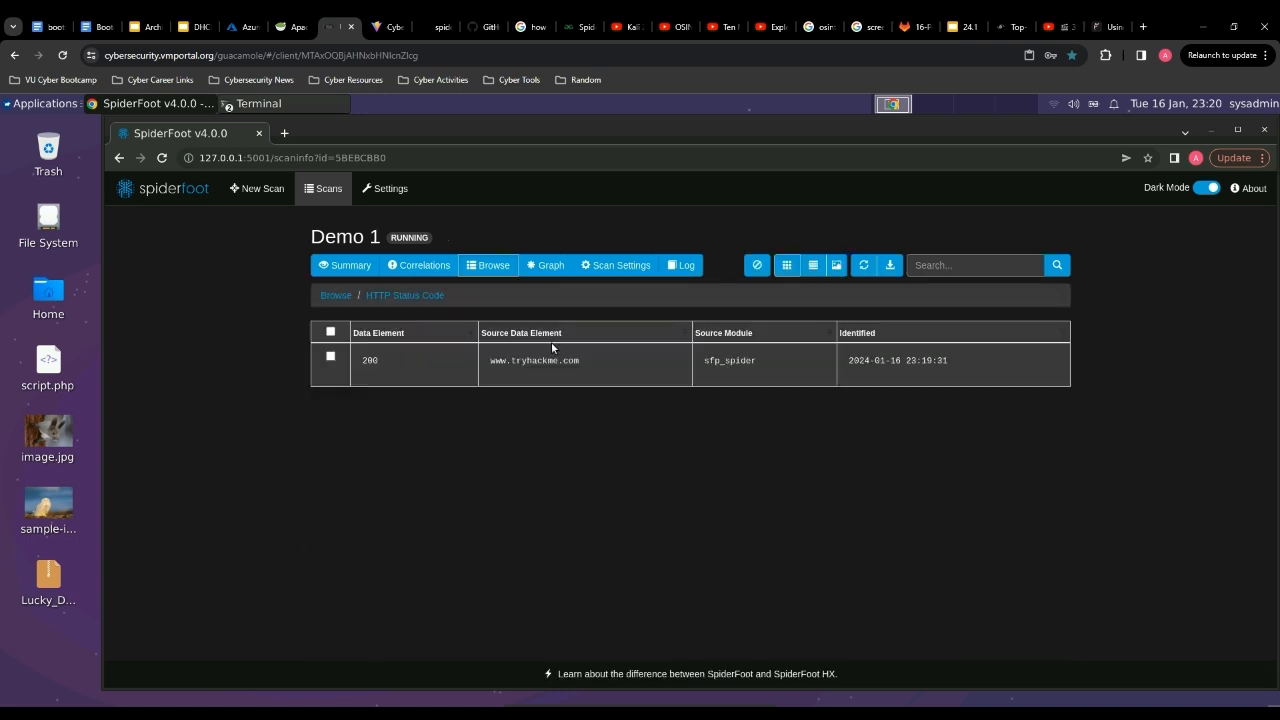
pyautogui.click(480, 265)
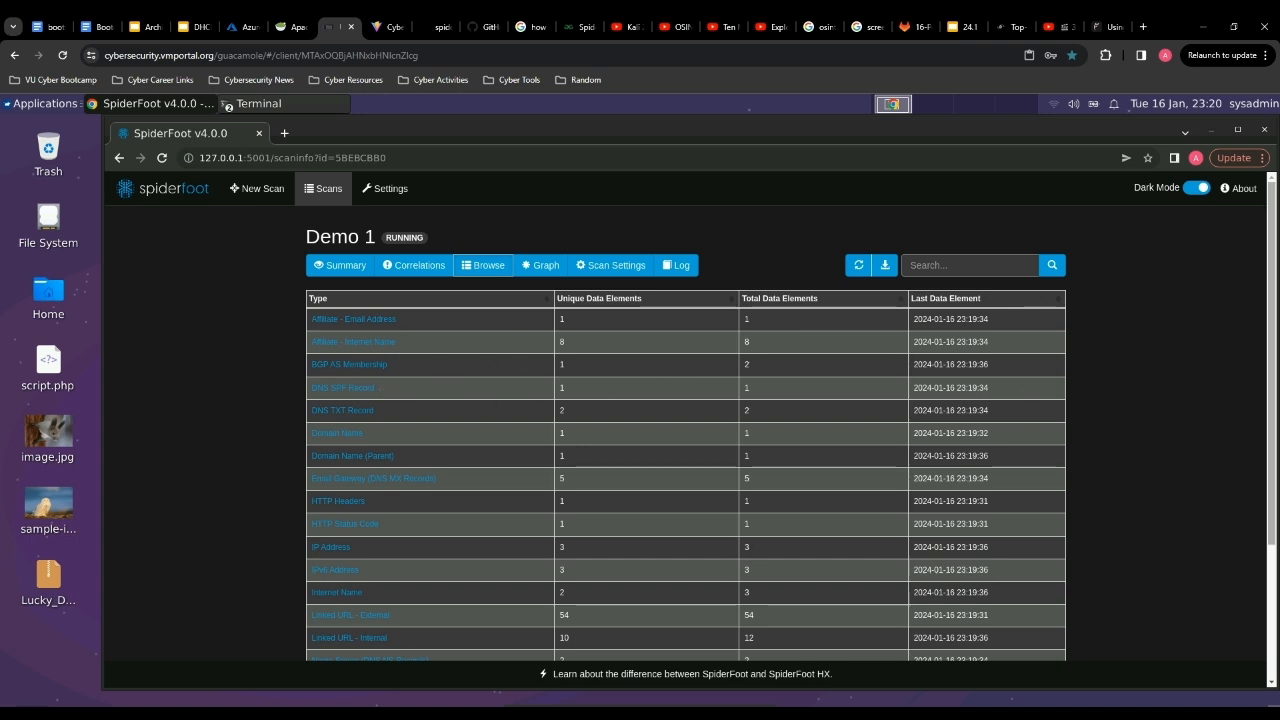
pyautogui.moveTo(1271, 282); pyautogui.dragTo(1243, 206)
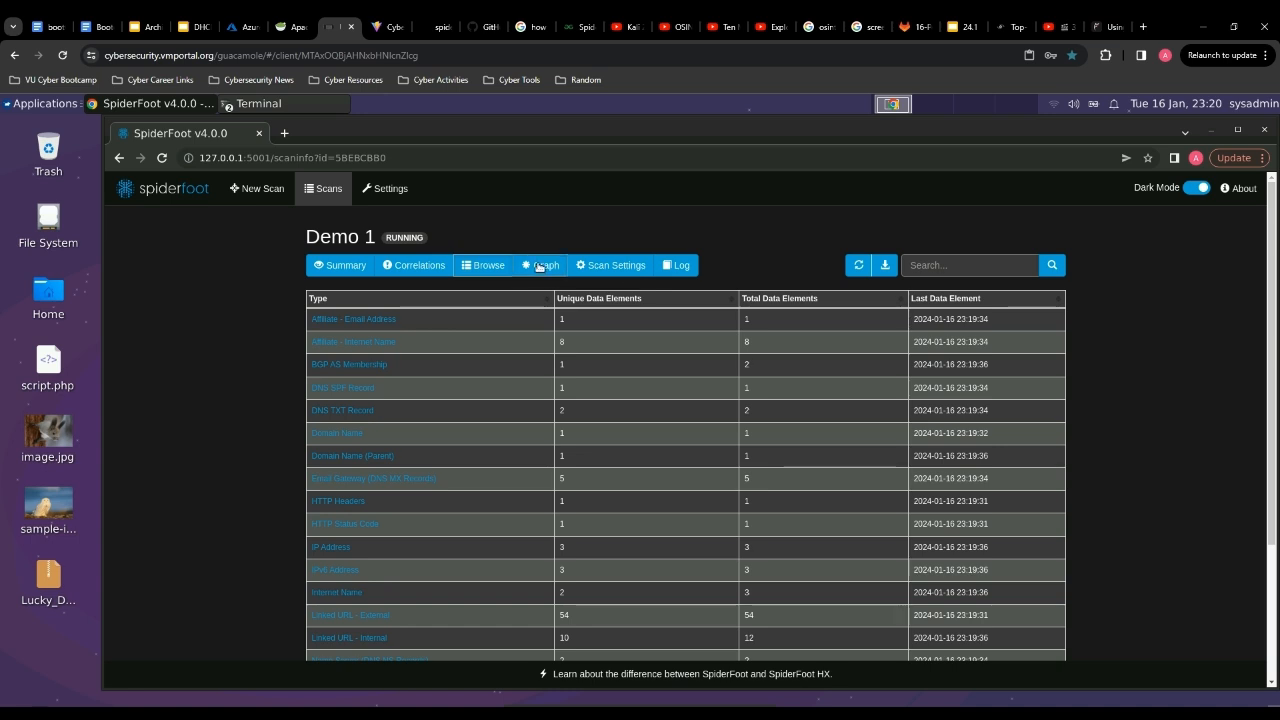
# Open the Demo 1 scan's graph and identify its main hub nodes, including the red one
pyautogui.click(541, 266)
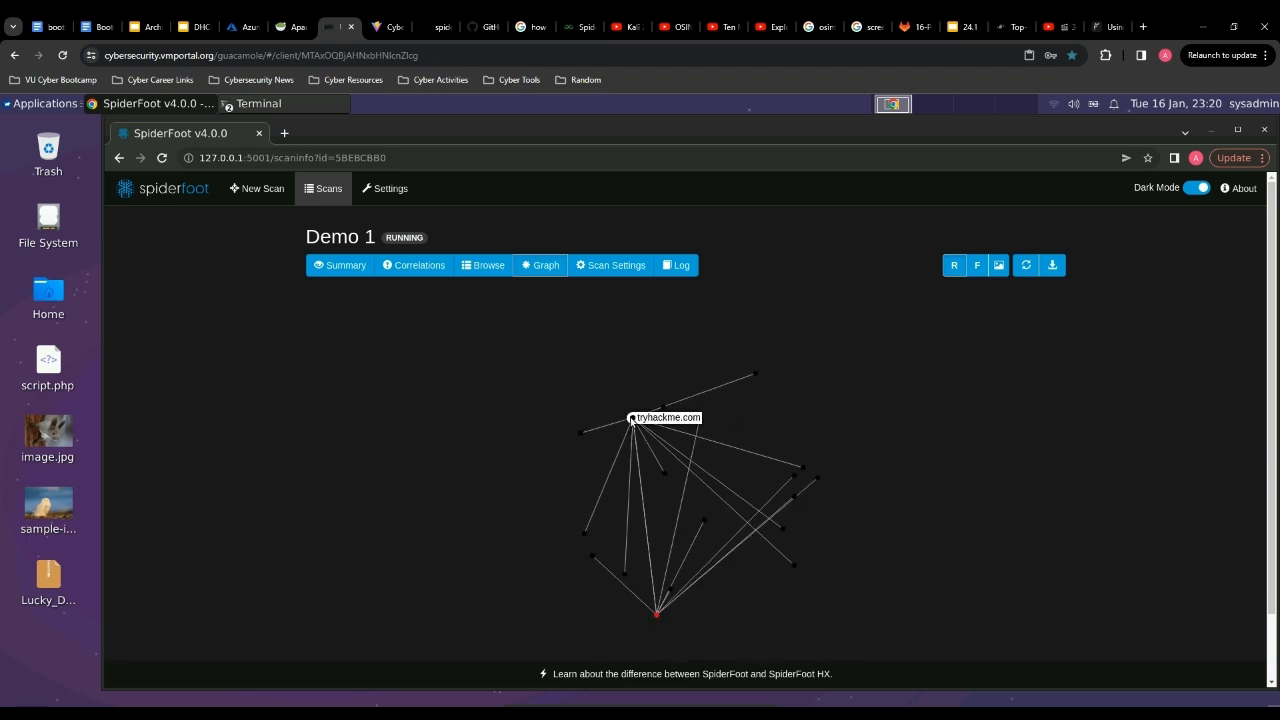
pyautogui.moveTo(661, 409)
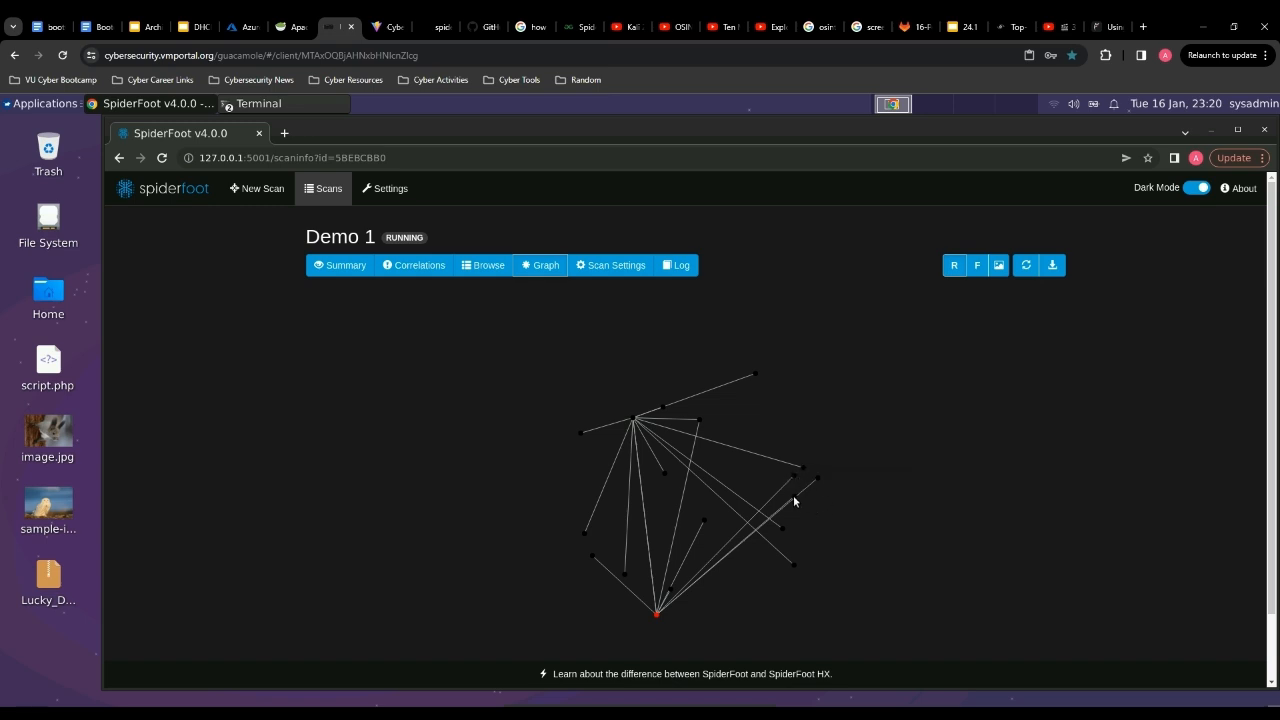
pyautogui.moveTo(656, 615)
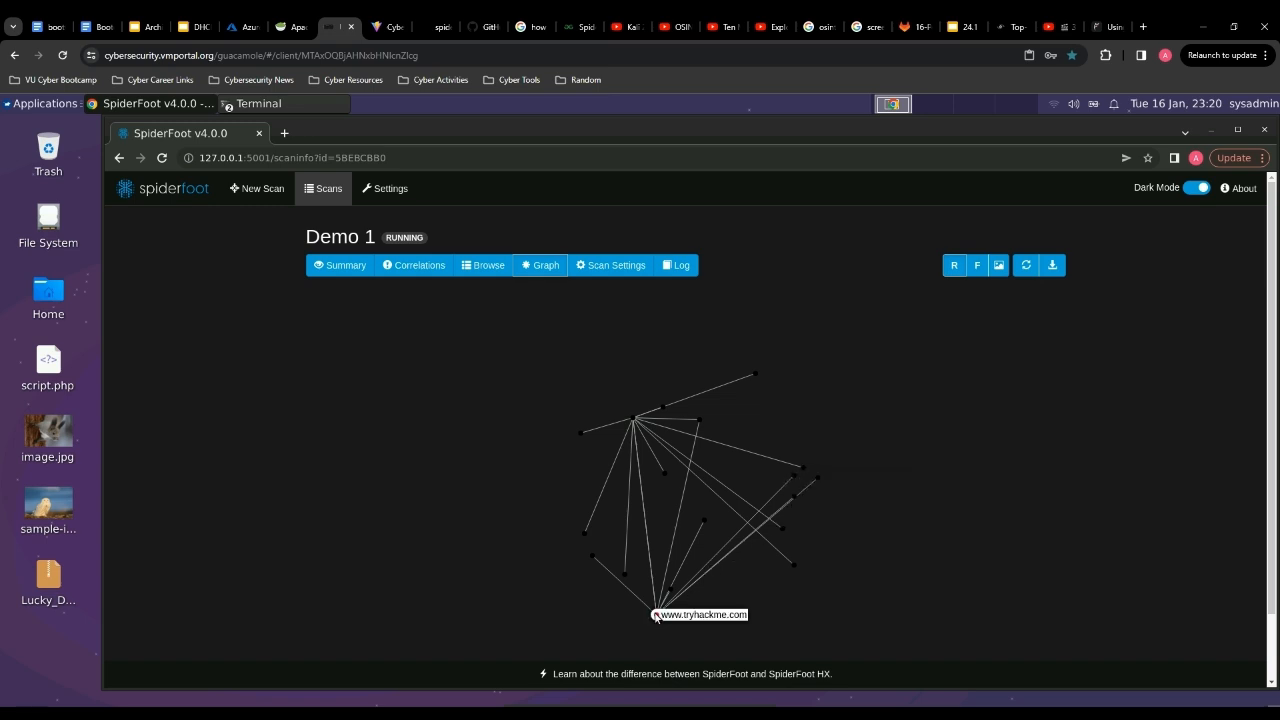
# Review the Demo 1 scan's settings and its event log
pyautogui.click(590, 265)
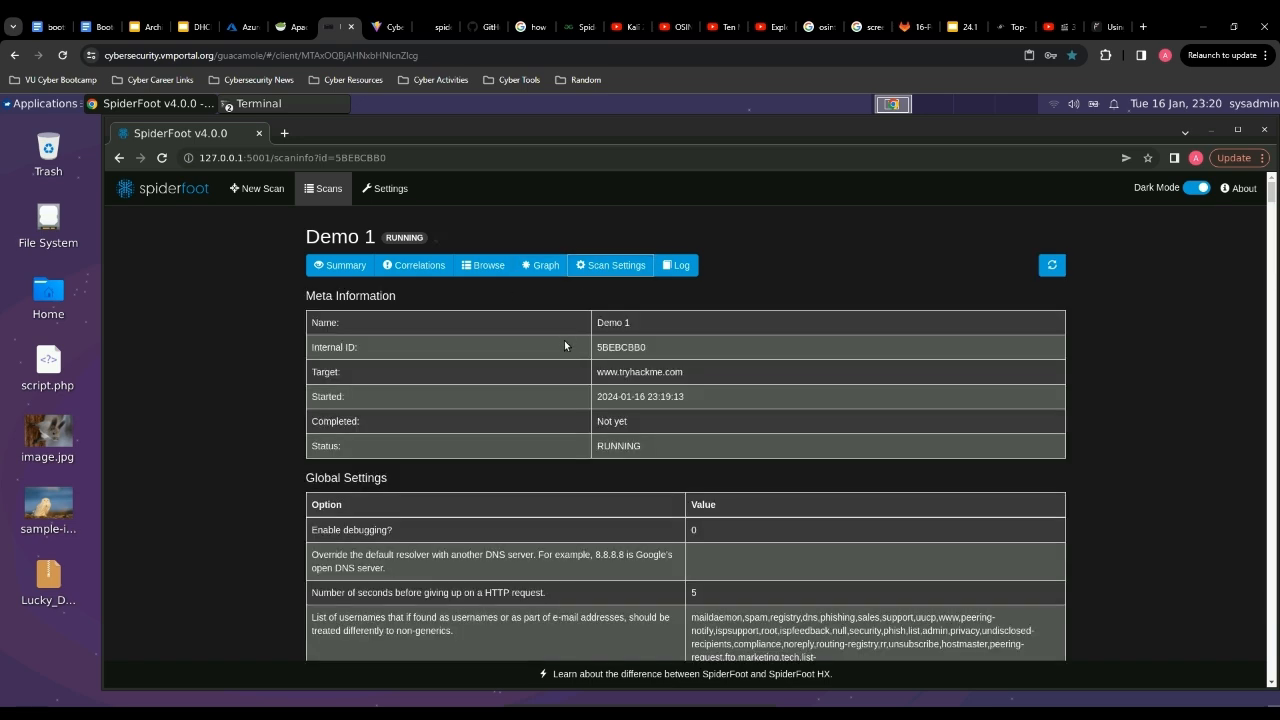
pyautogui.click(677, 265)
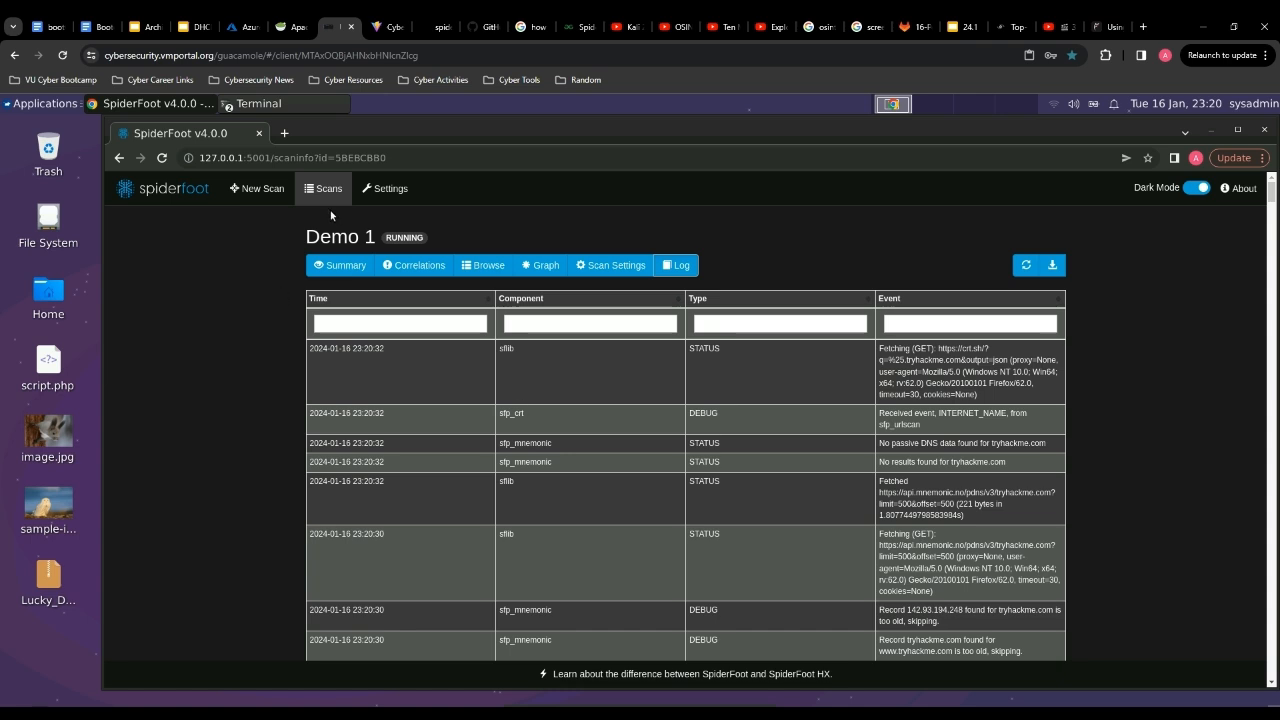
pyautogui.click(306, 196)
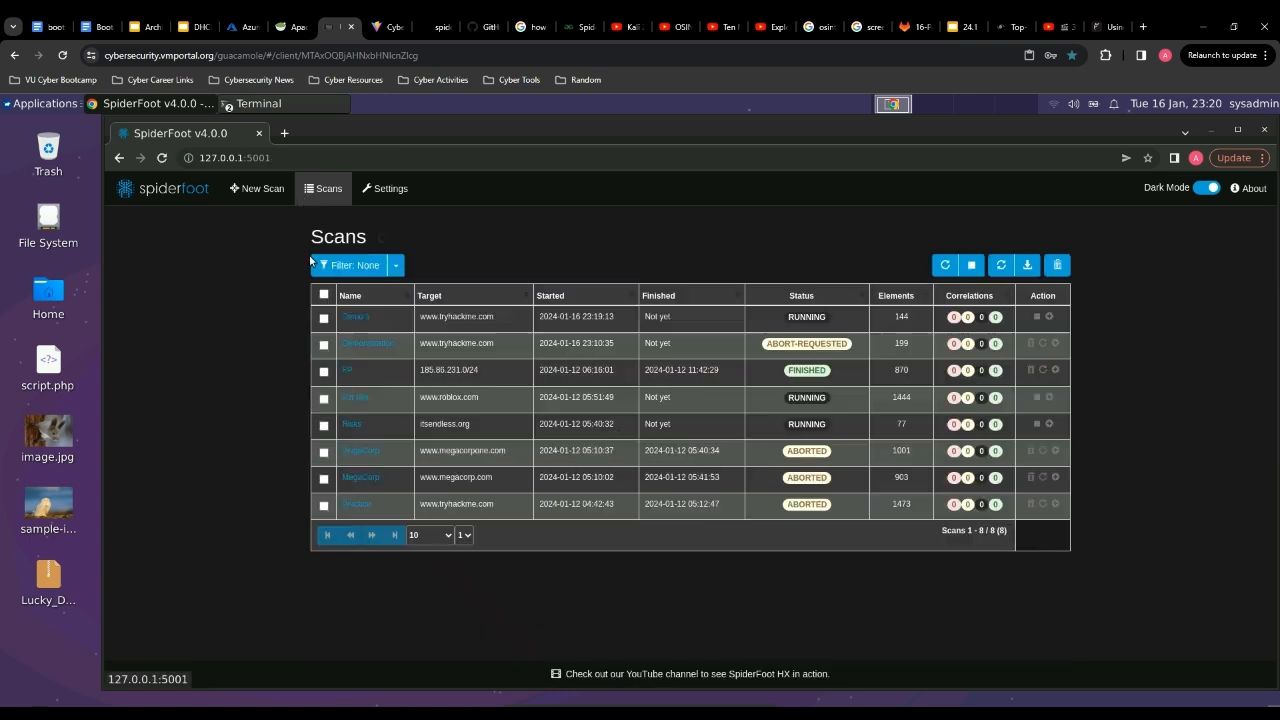
pyautogui.click(358, 451)
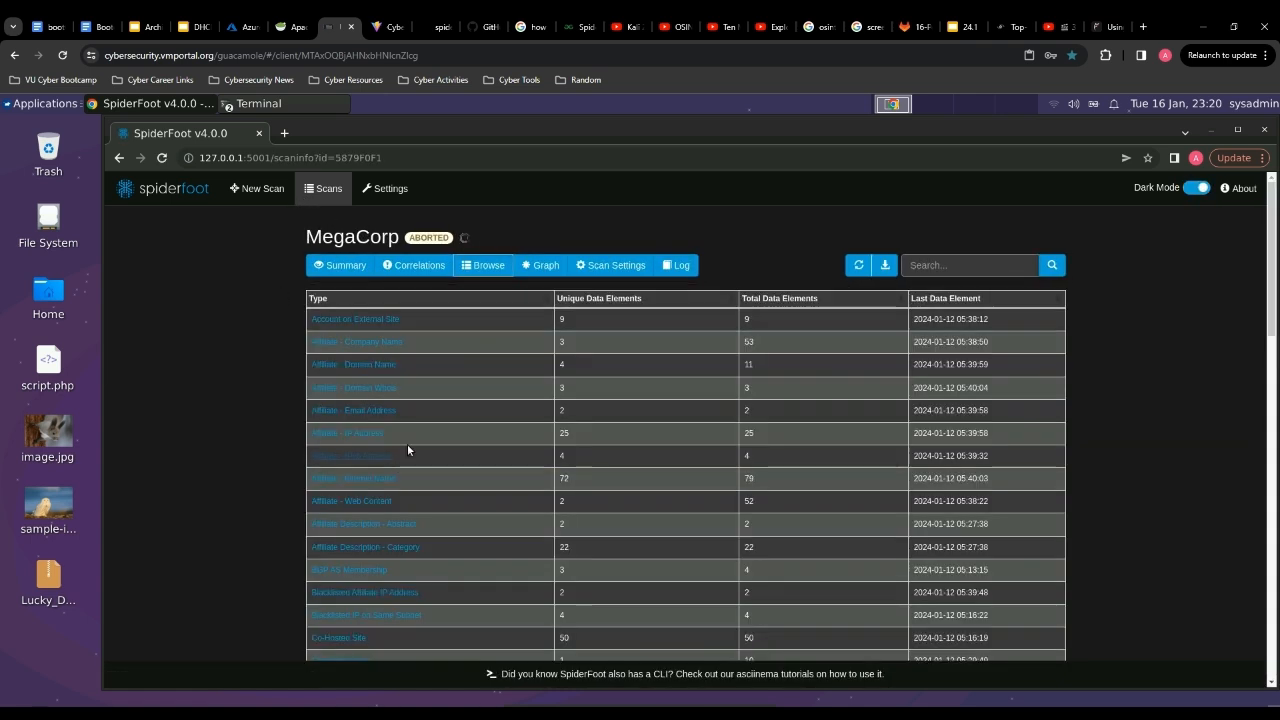
pyautogui.click(540, 266)
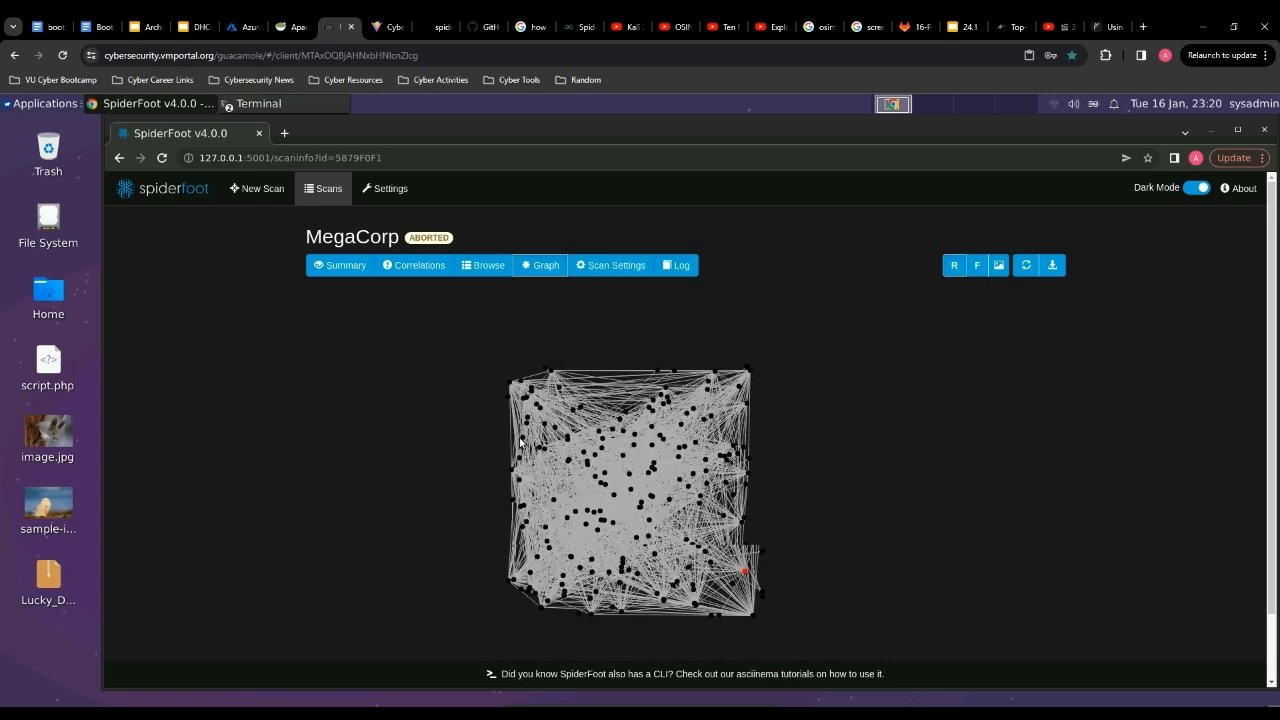
pyautogui.scroll(3, 520, 441)
pyautogui.scroll(5, 520, 441)
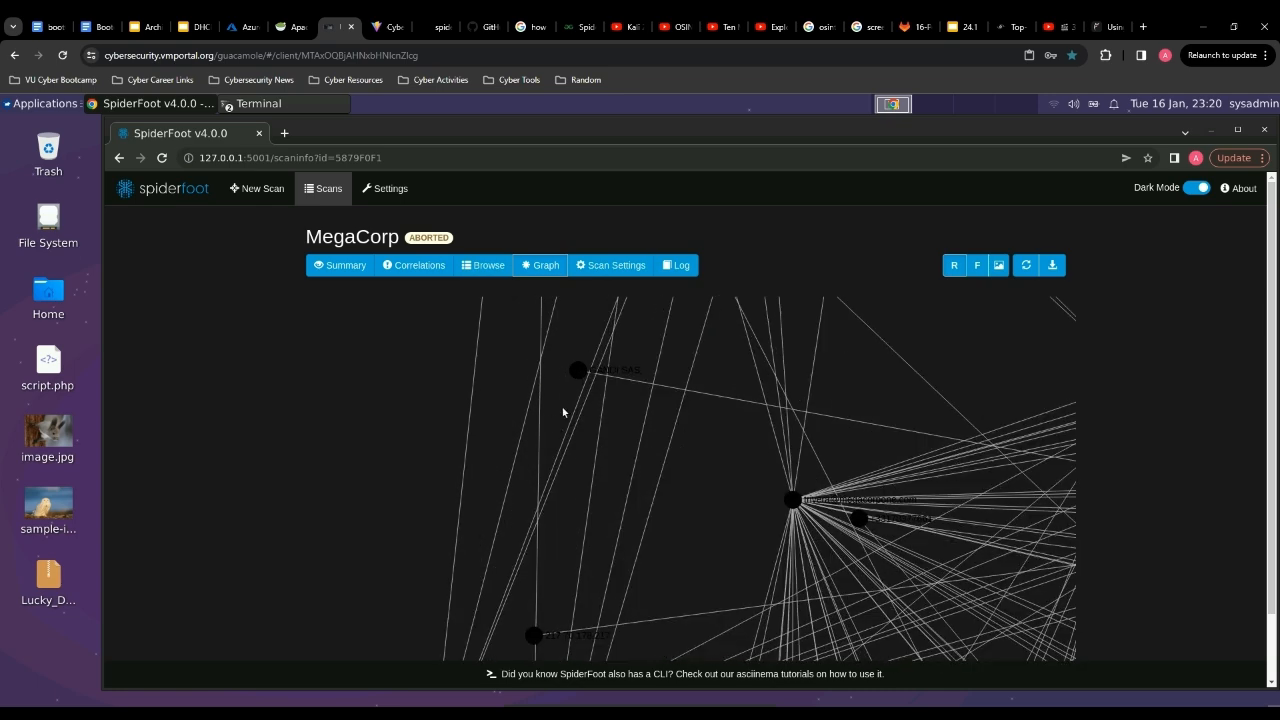
pyautogui.scroll(-1, 613, 401)
pyautogui.scroll(-5, 613, 404)
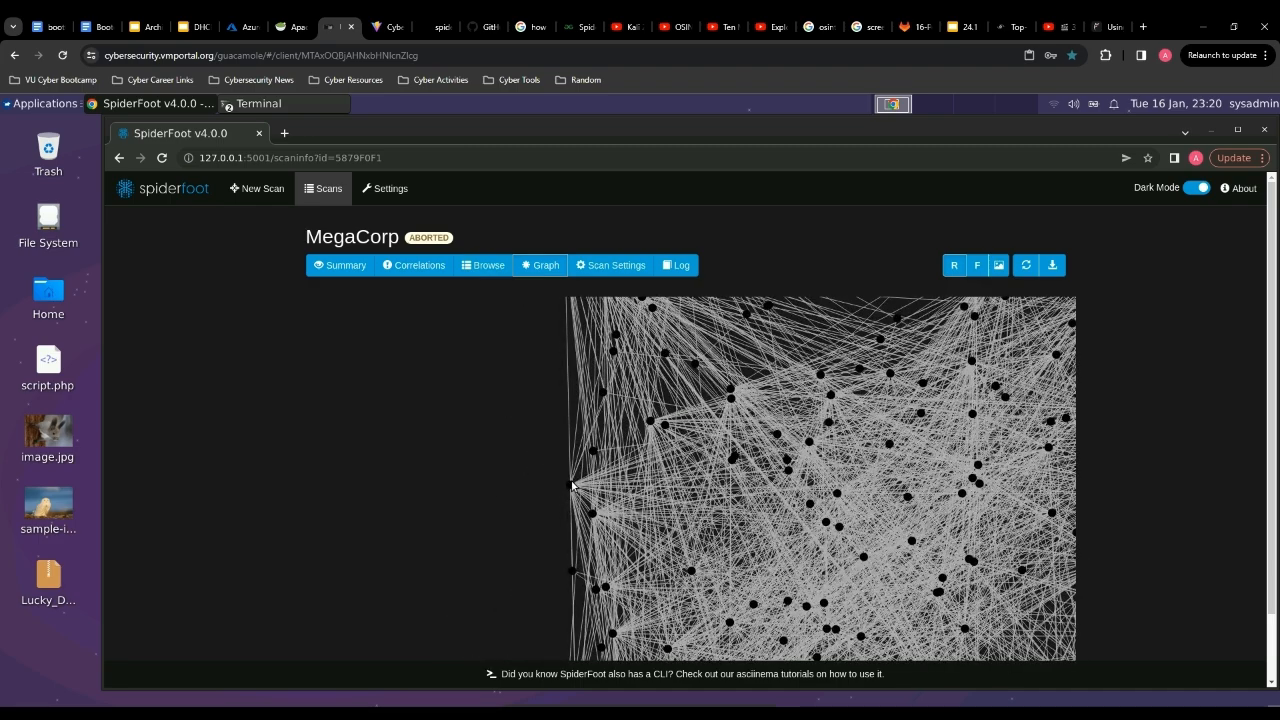